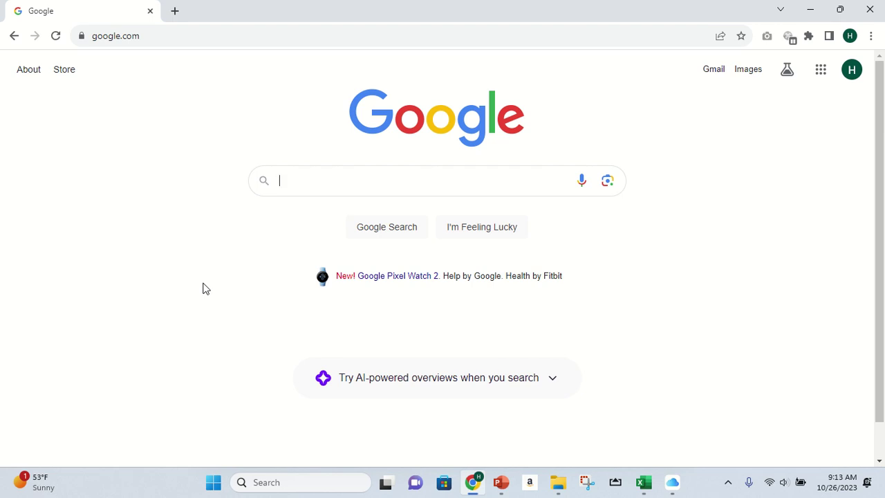
Load flights.google.com in Chrome's address bar, correcting a typo in the address.
left_click(255, 32)
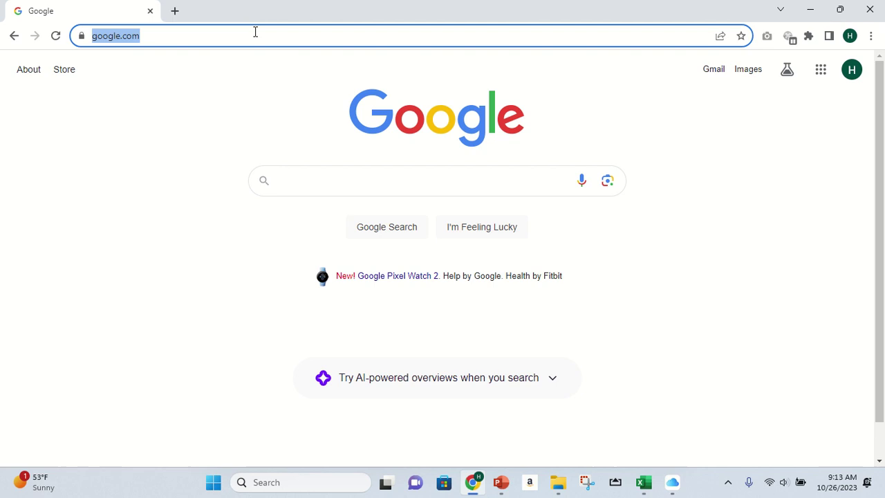
type("flights.")
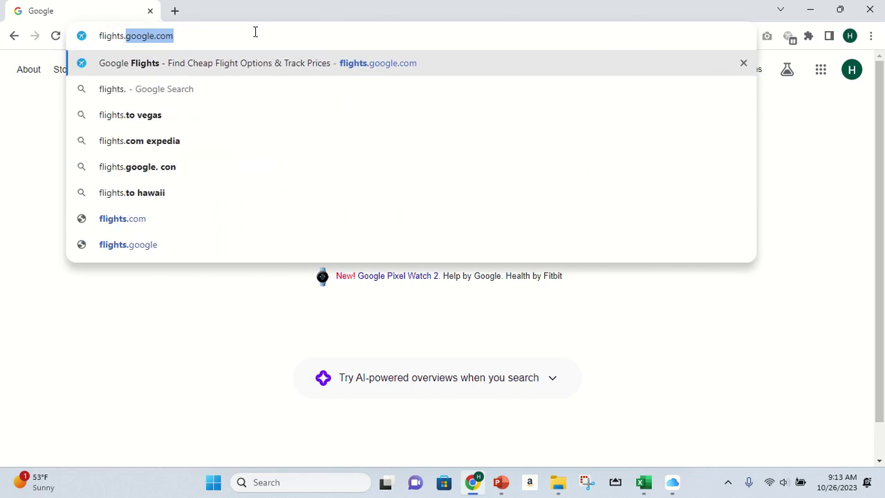
type("google")
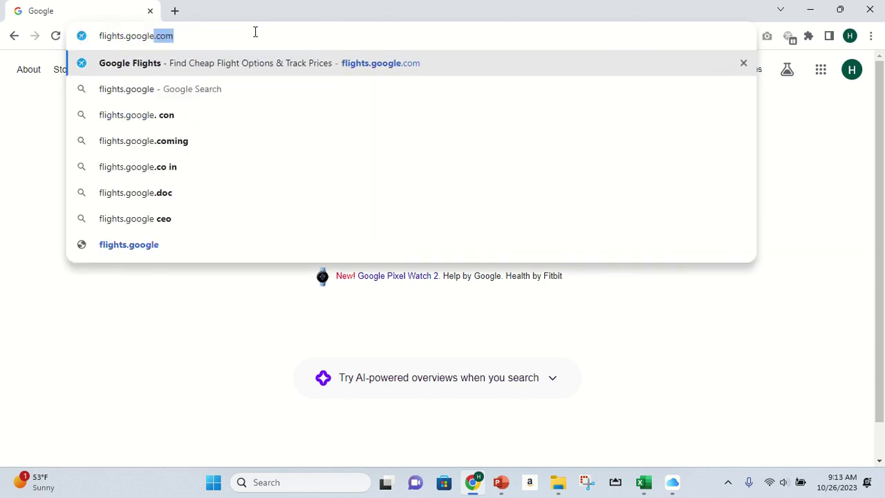
type("cl")
key("BackSpace")
key("BackSpace")
key("BackSpace")
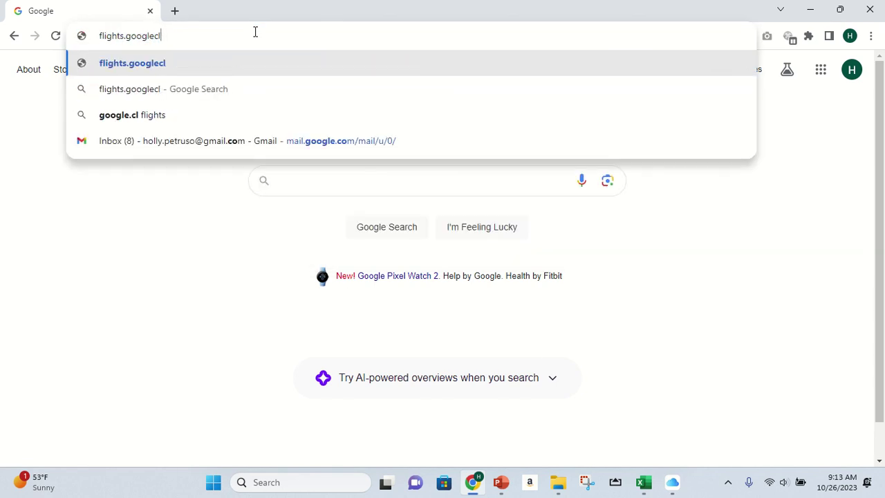
type(".co")
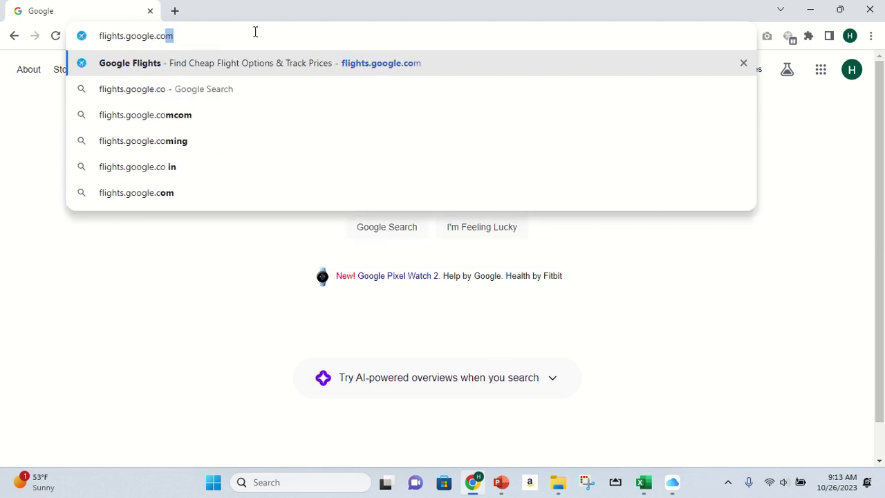
key("Return")
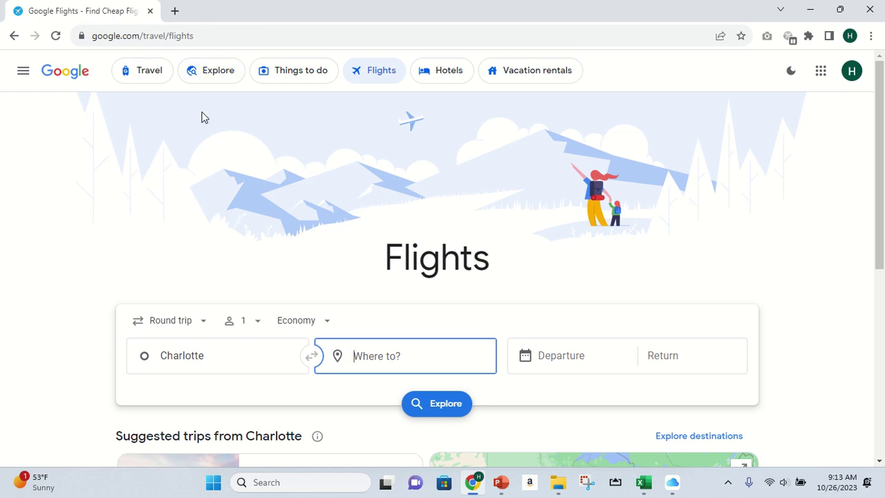
Switch Google Flights to the Explore map of destinations from Charlotte.
left_click(208, 70)
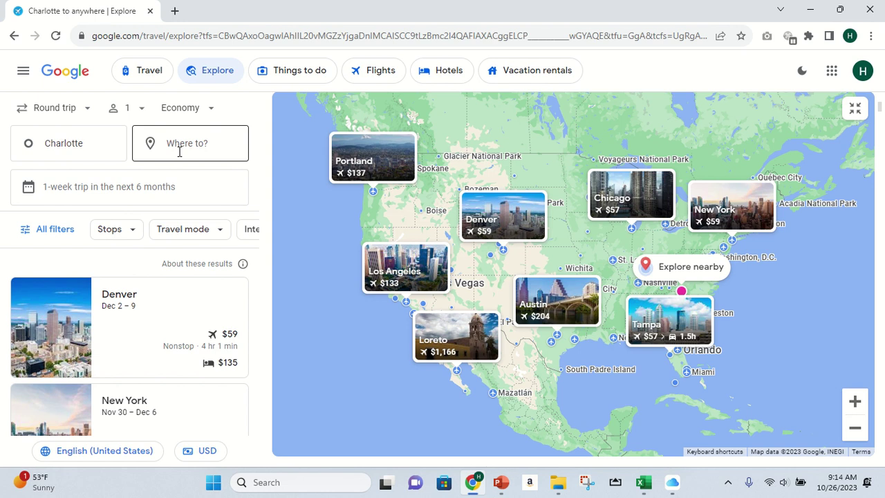
Set the Explore dates to a flexible 1-week trip in December.
left_click(192, 192)
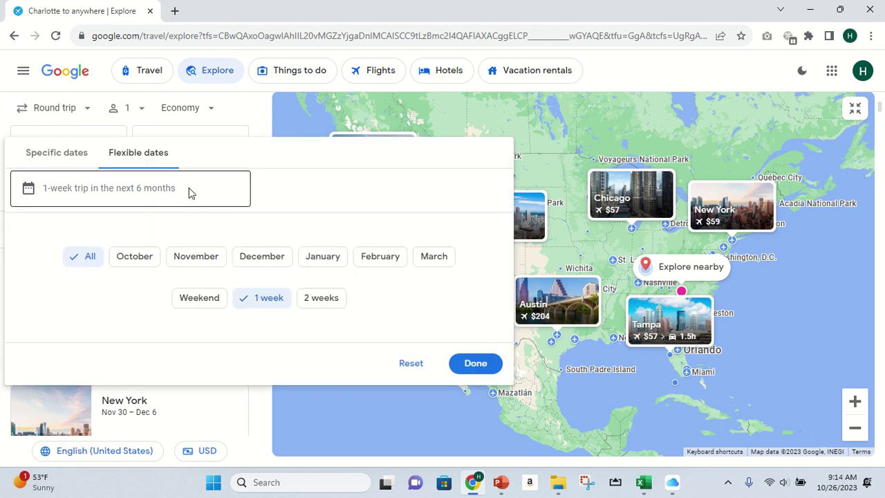
left_click(249, 260)
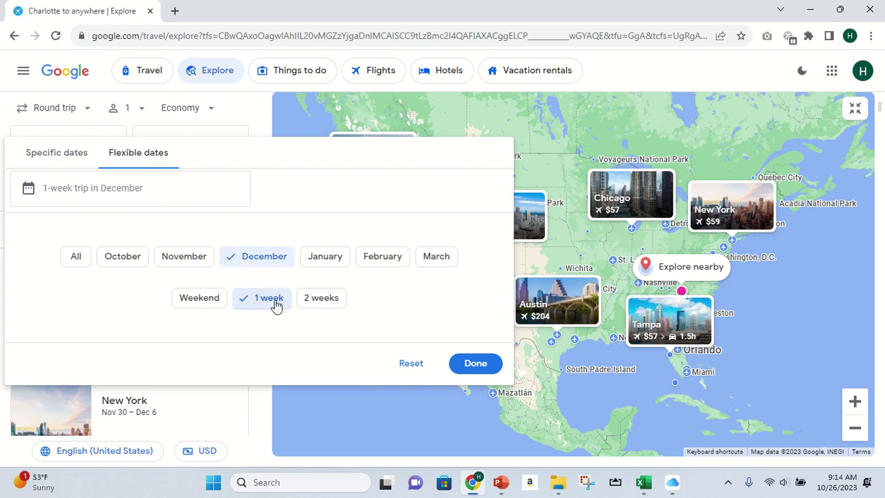
left_click(475, 364)
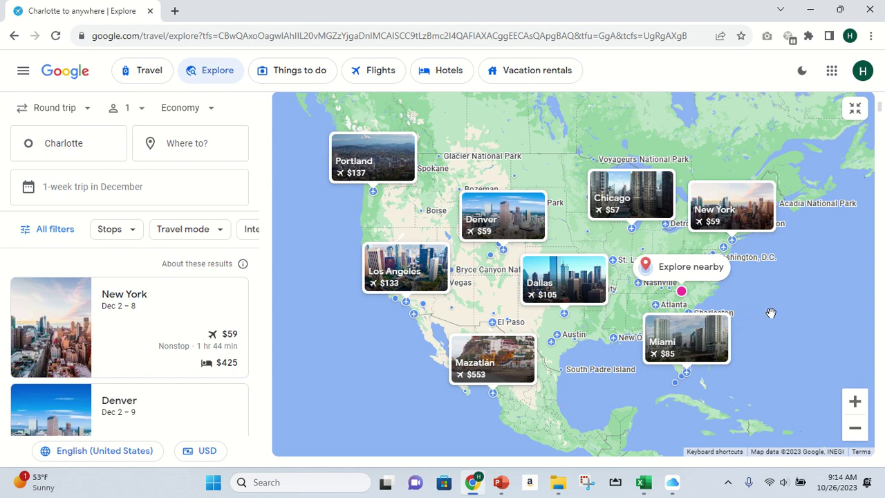
Pan the map east across the Atlantic to Europe and browse the European fare results.
left_click_drag(807, 296, 439, 320)
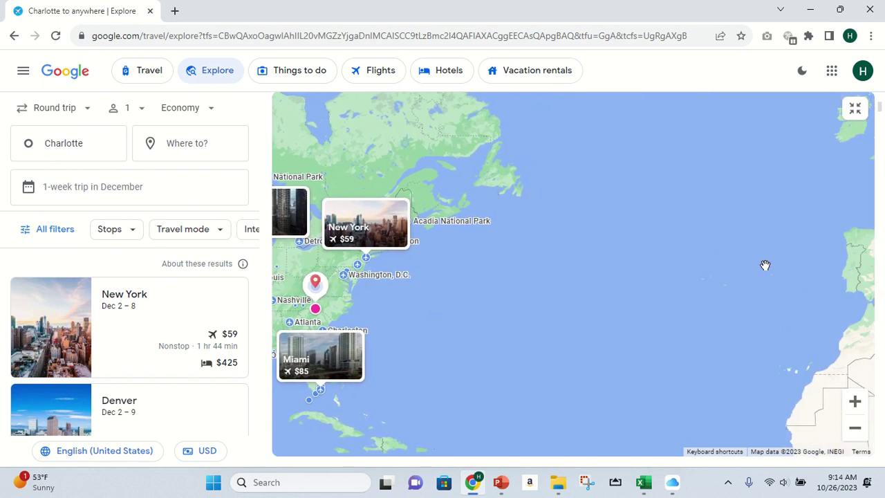
left_click_drag(764, 264, 310, 306)
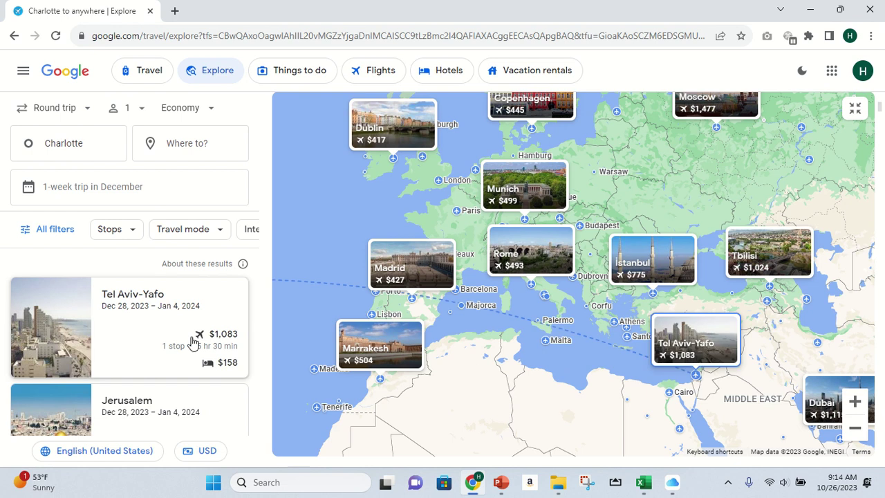
scroll(119, 311, "down", 3)
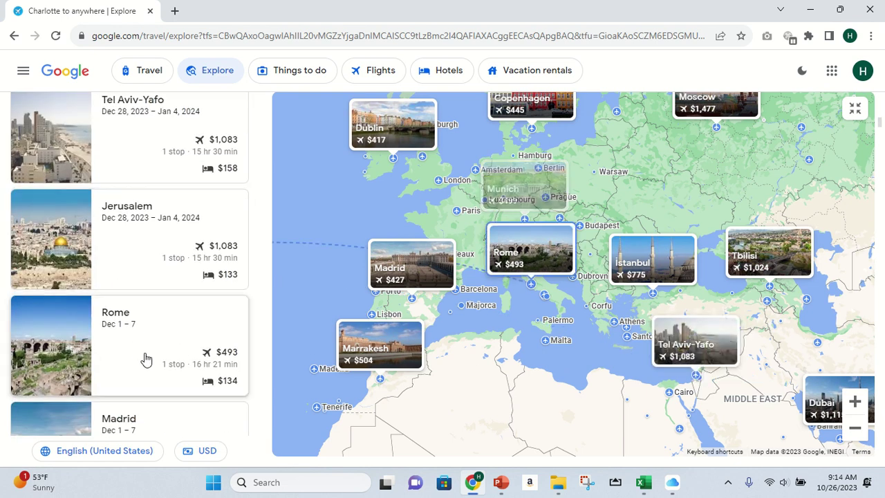
scroll(145, 357, "down", 2)
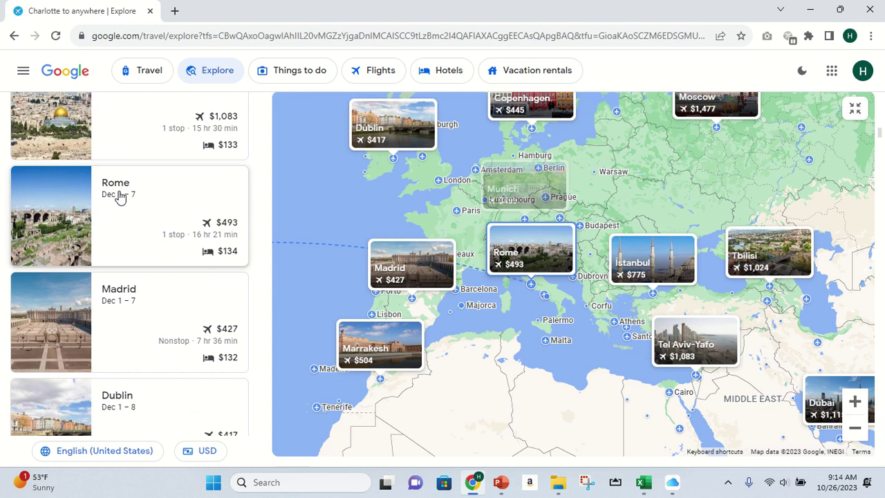
scroll(129, 369, "down", 1)
scroll(172, 406, "down", 2)
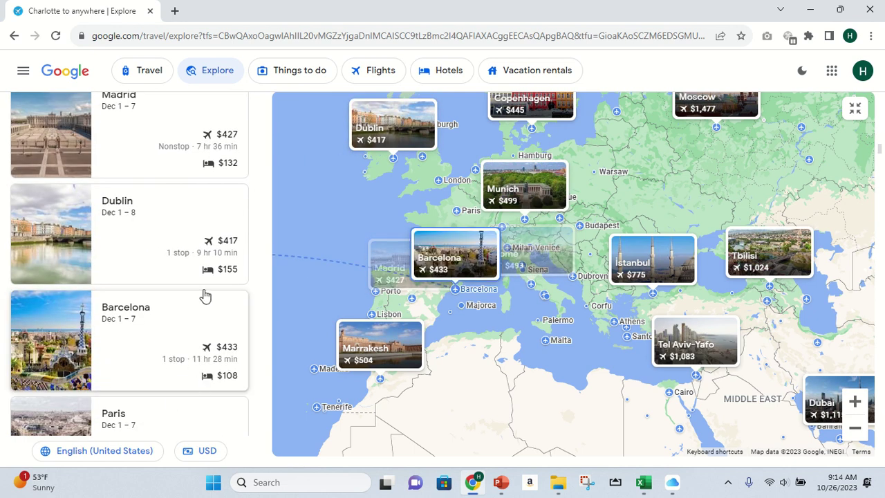
scroll(204, 334, "up", 1)
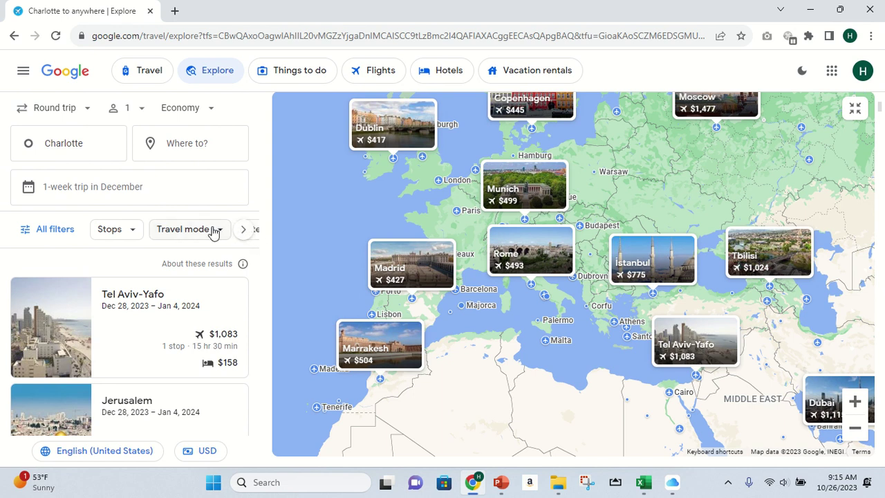
Set the travel mode filter to Flights only.
left_click(171, 235)
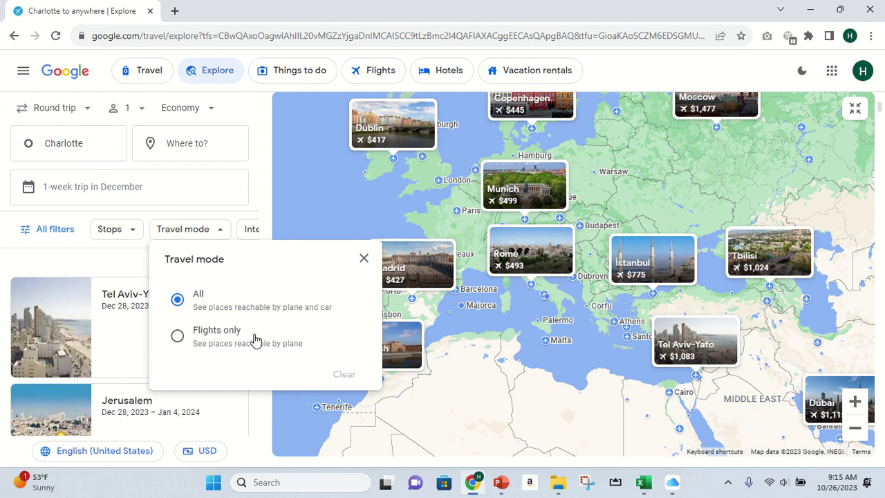
left_click(197, 340)
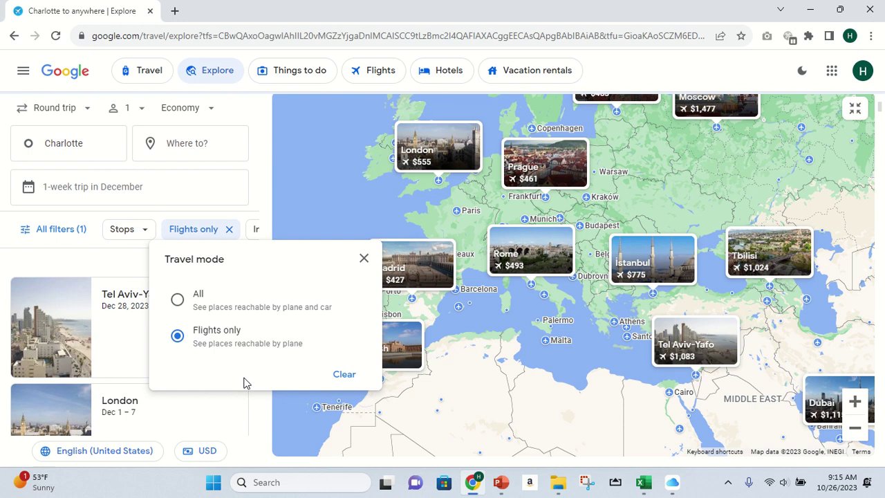
left_click(268, 205)
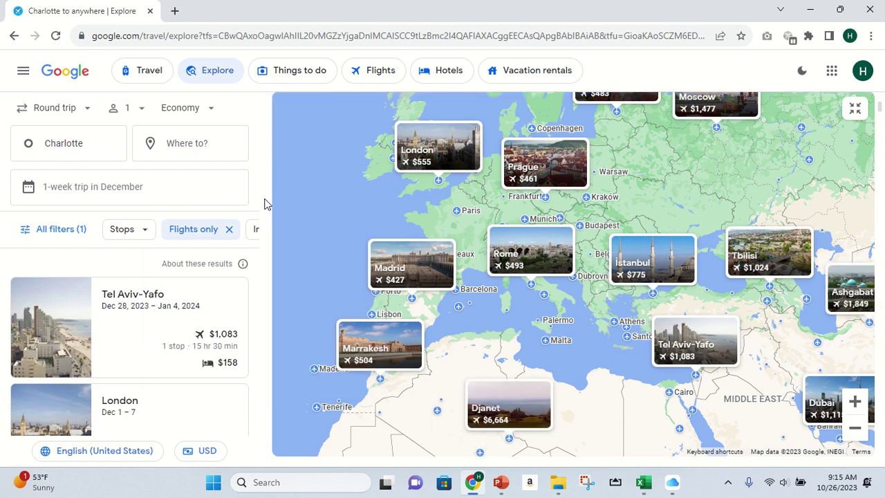
Cap the Explore price filter at $500.
mouse_move(231, 229)
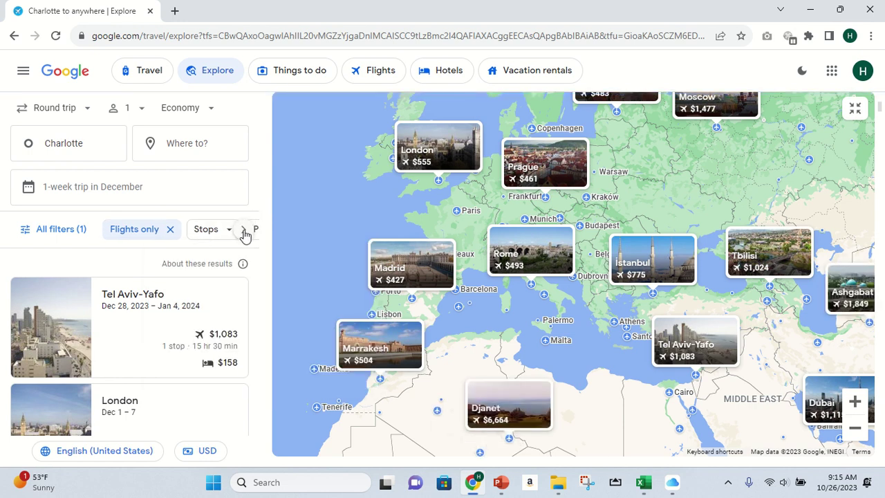
left_click(243, 232)
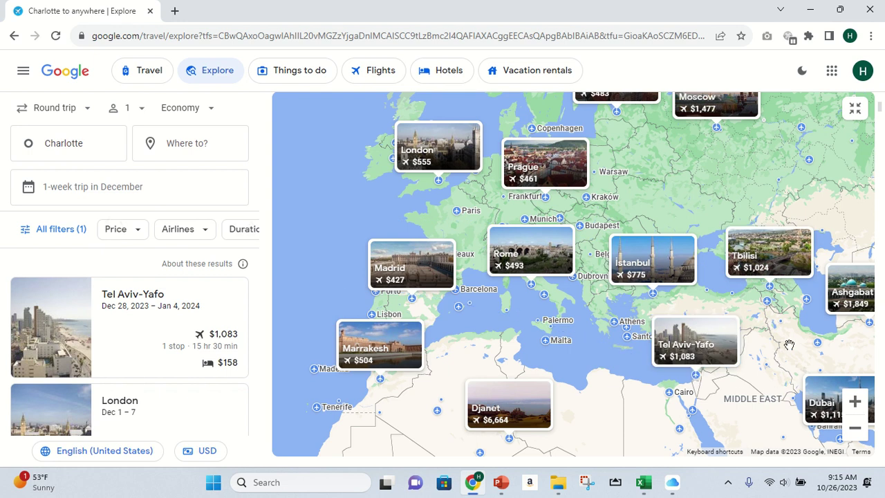
left_click(135, 233)
left_click_drag(309, 316, 176, 327)
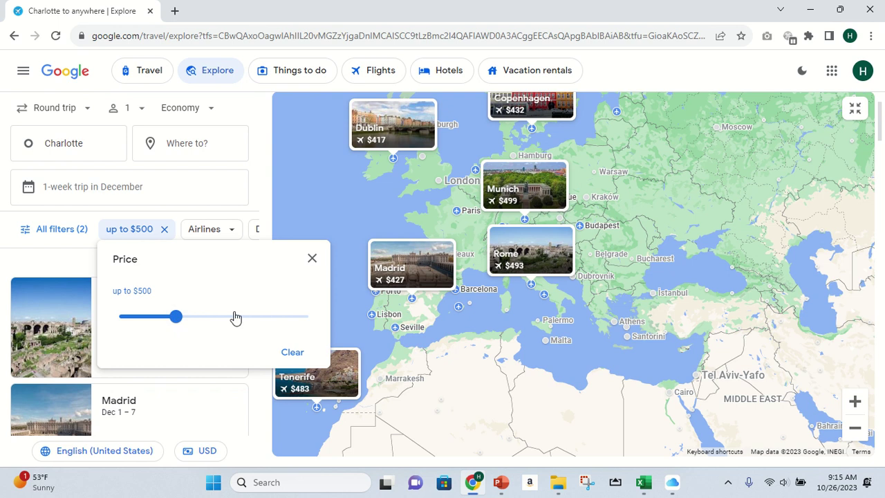
left_click(269, 188)
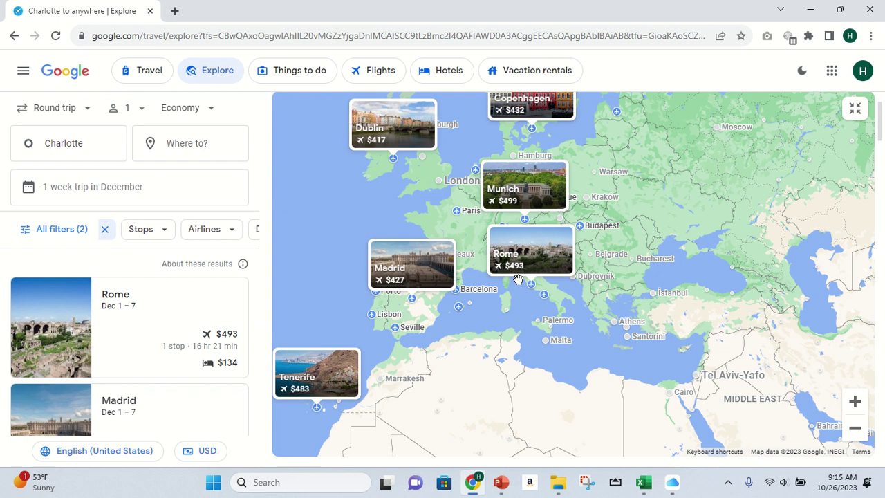
Zoom and pan the map to central Europe, showing Brussels, Paris, Munich and Milan.
scroll(514, 325, "up", 2)
scroll(515, 301, "up", 1)
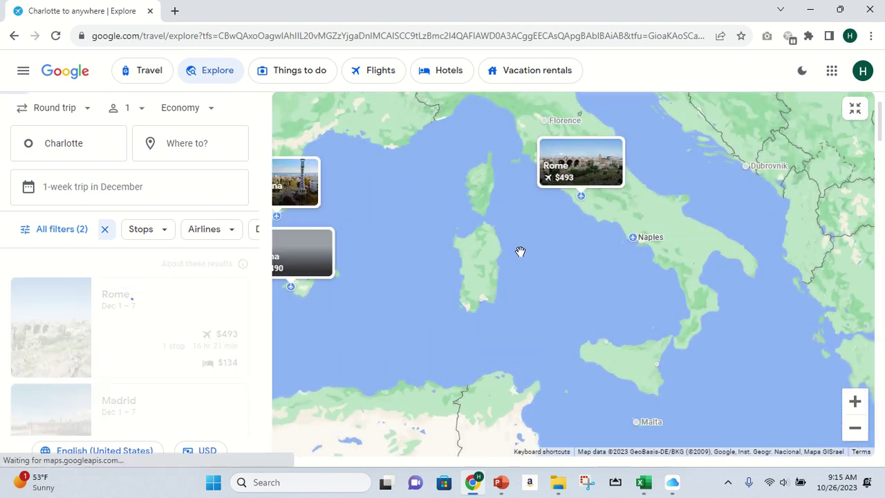
left_click_drag(519, 251, 526, 365)
left_click_drag(487, 265, 522, 356)
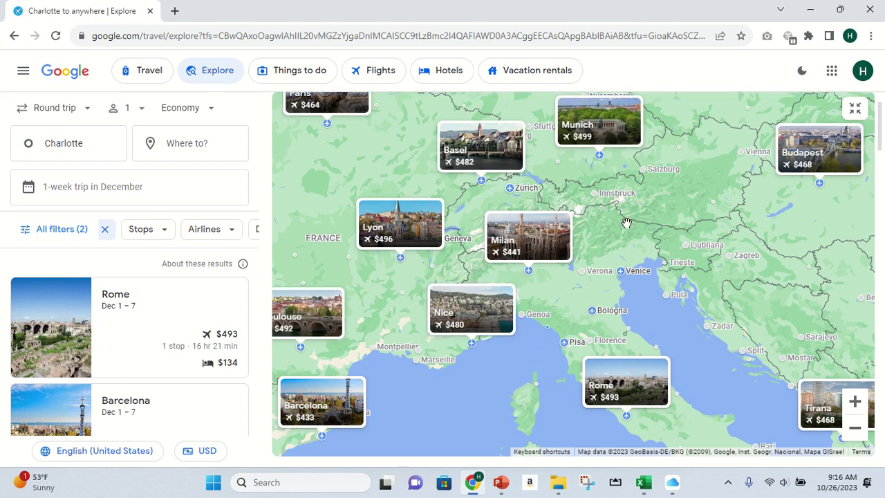
left_click_drag(626, 222, 681, 266)
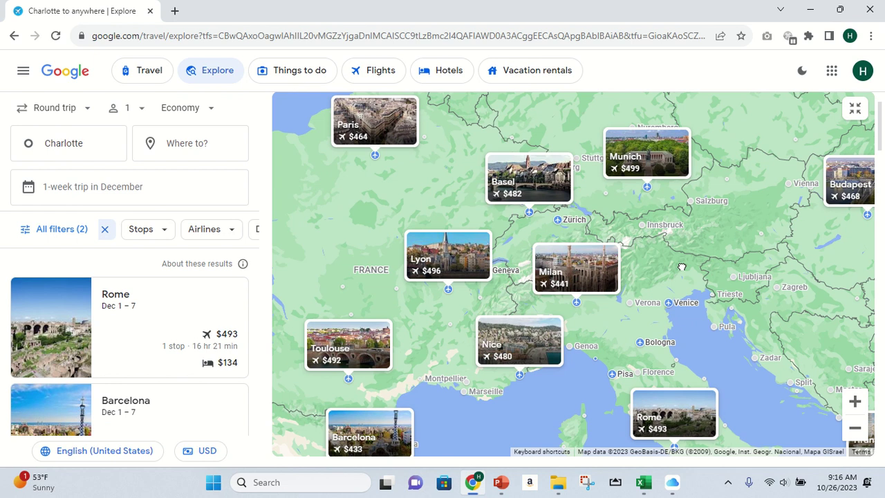
left_click_drag(681, 267, 676, 364)
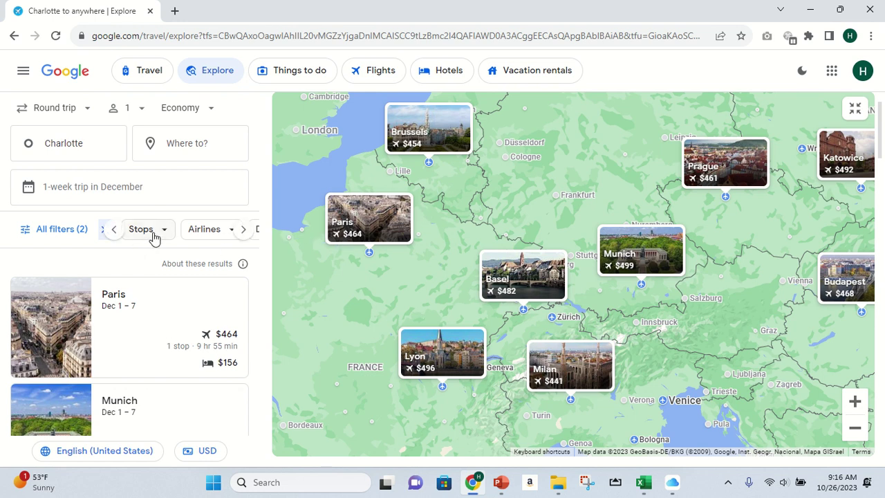
Limit the Explore results to flights with 1 stop or fewer.
left_click(152, 234)
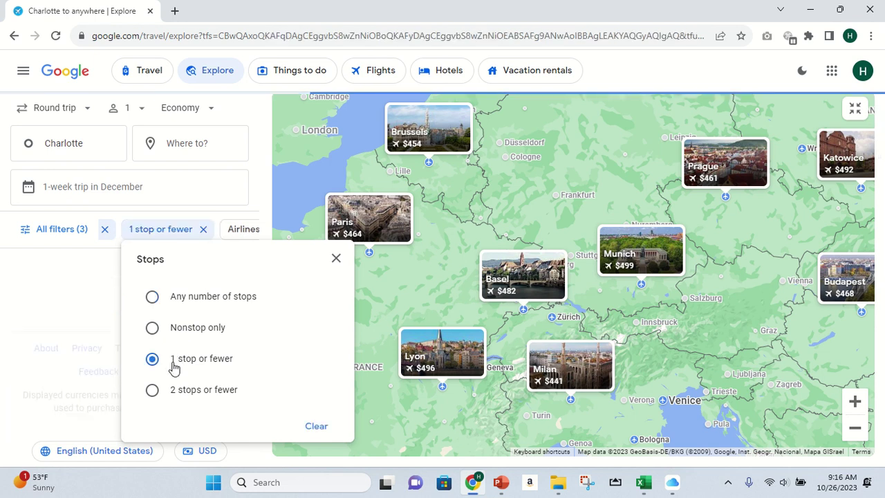
left_click(273, 181)
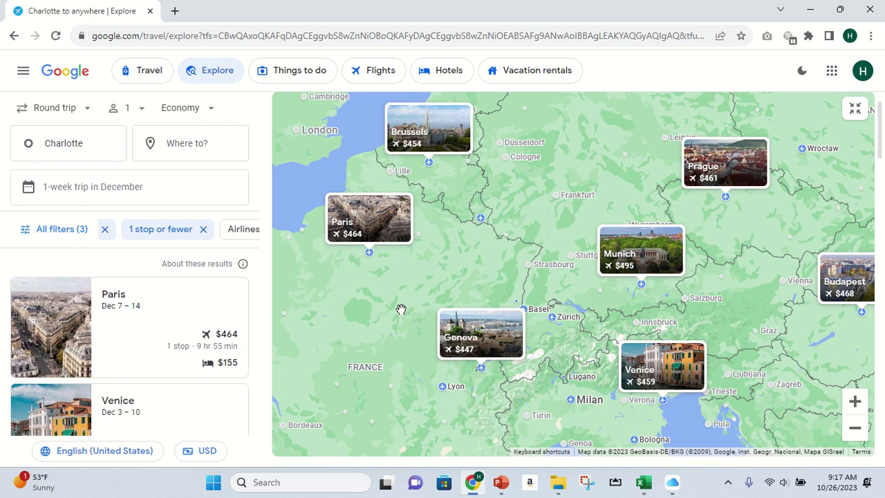
Open the Brussels destination details and scroll to its Charlotte flights for Dec 1–7.
left_click(441, 121)
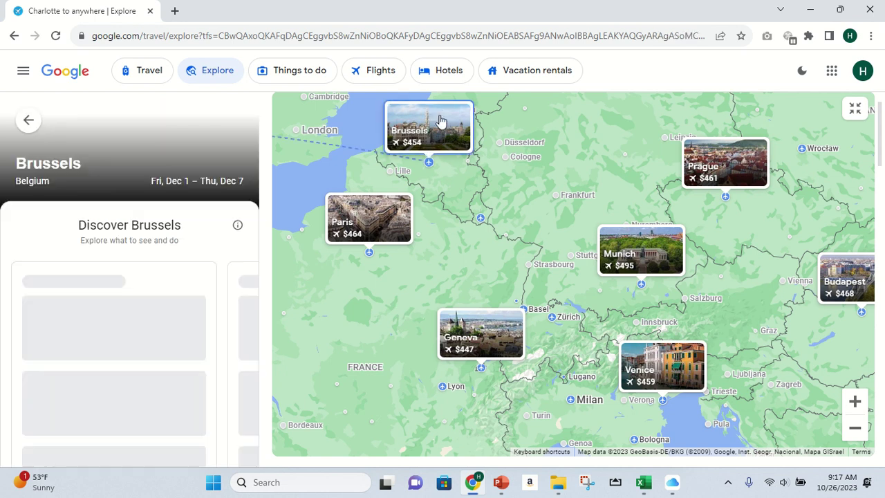
scroll(157, 335, "down", 1)
scroll(158, 336, "down", 3)
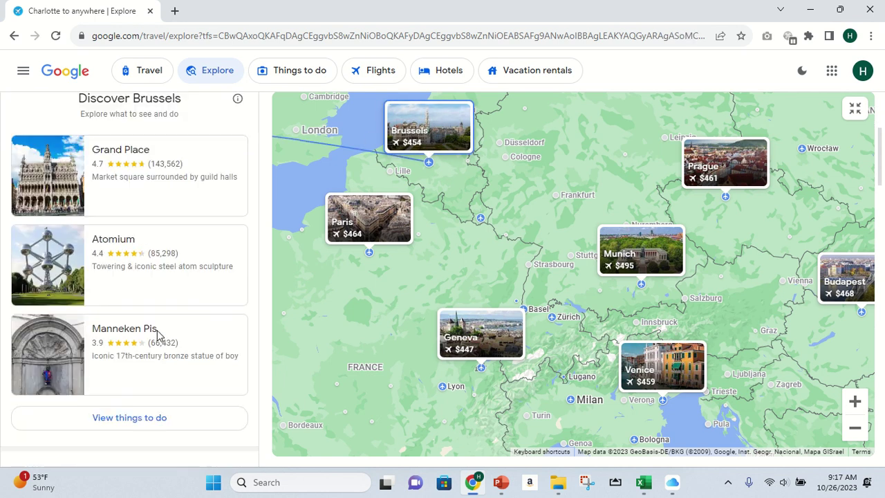
scroll(159, 336, "up", 3)
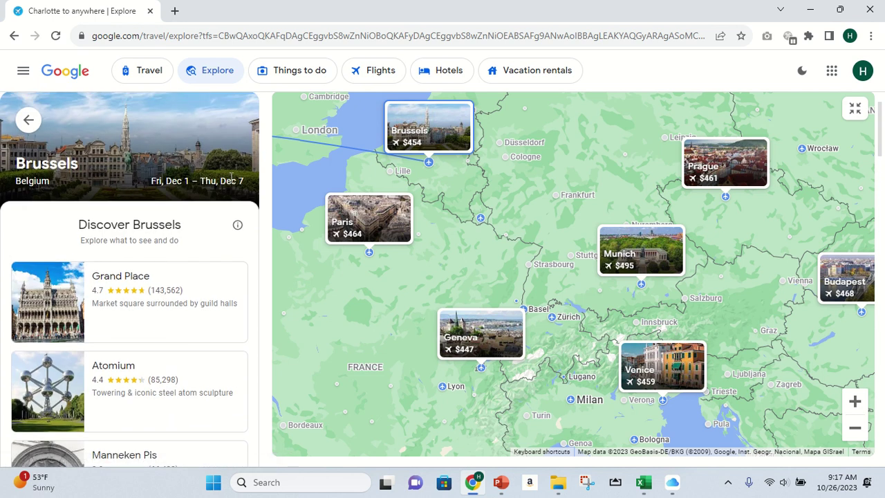
scroll(114, 267, "down", 2)
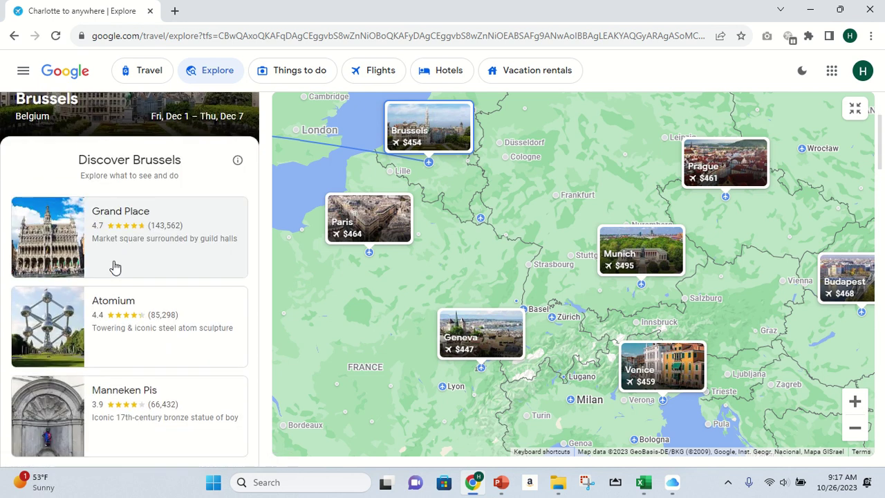
scroll(138, 284, "down", 5)
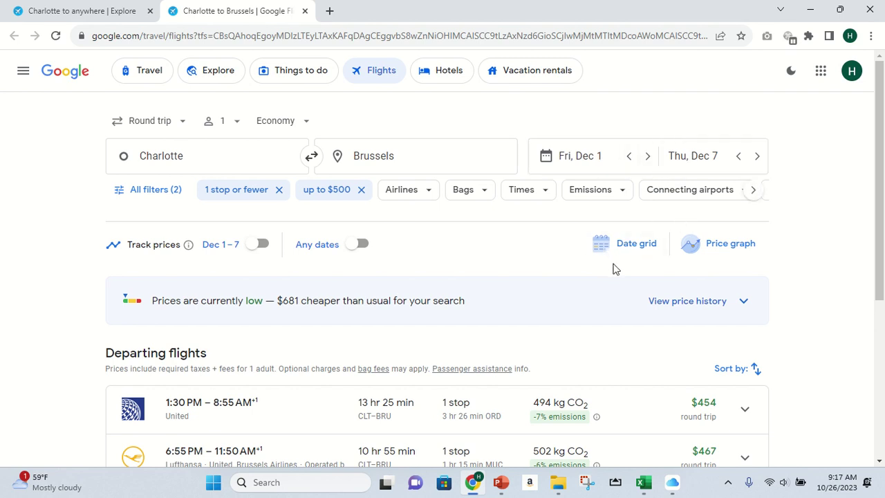
Expand the $454 United 1:30 PM departure to show its Chicago O'Hare layover.
scroll(614, 273, "down", 1)
scroll(617, 286, "down", 1)
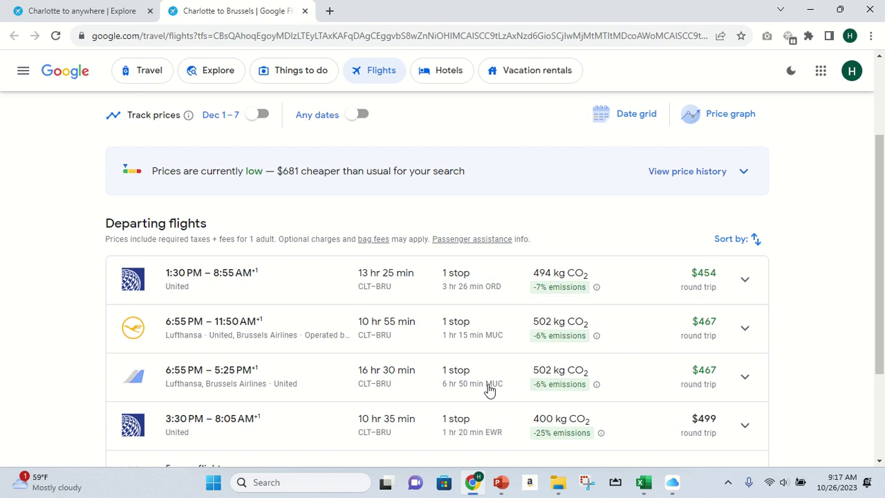
scroll(422, 346, "down", 1)
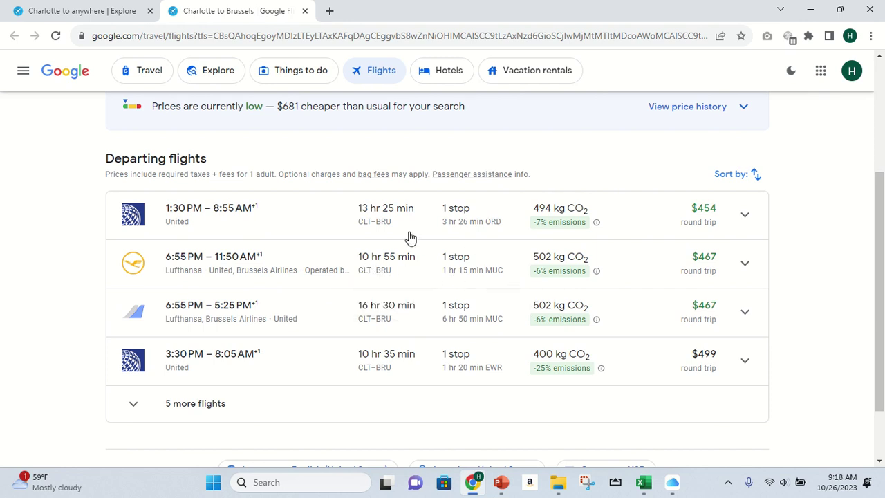
left_click(746, 216)
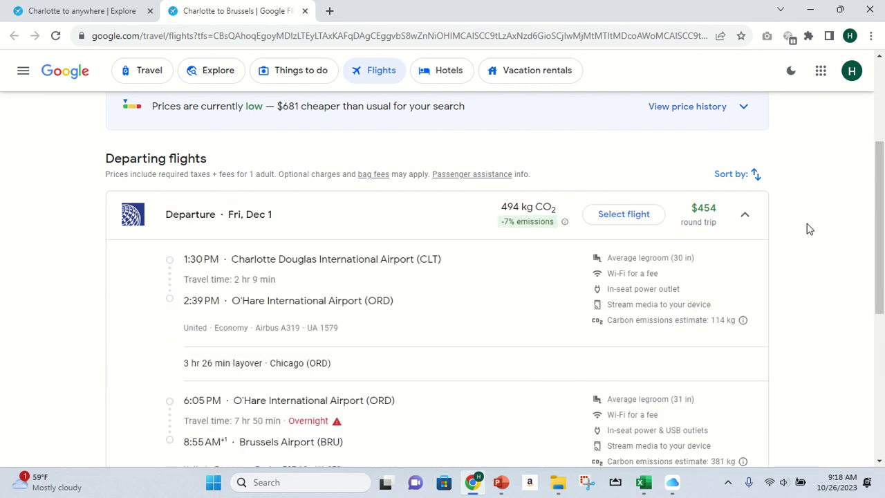
left_click(745, 215)
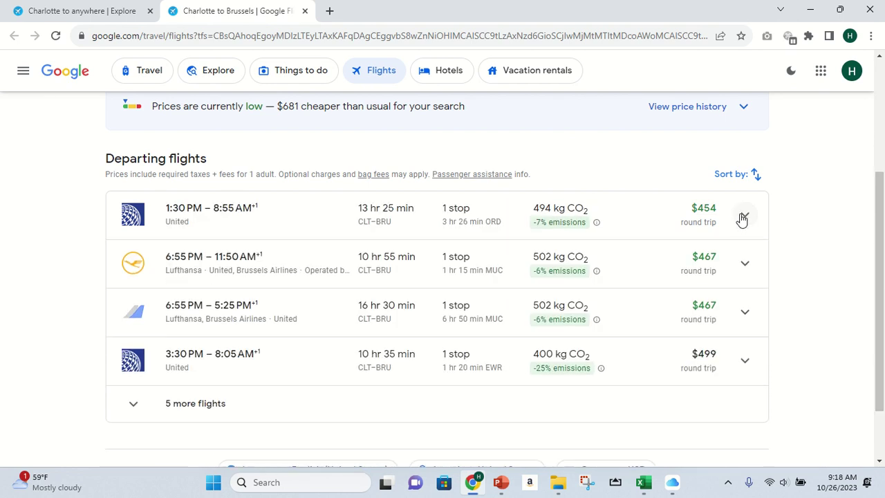
left_click(742, 217)
scroll(843, 276, "down", 1)
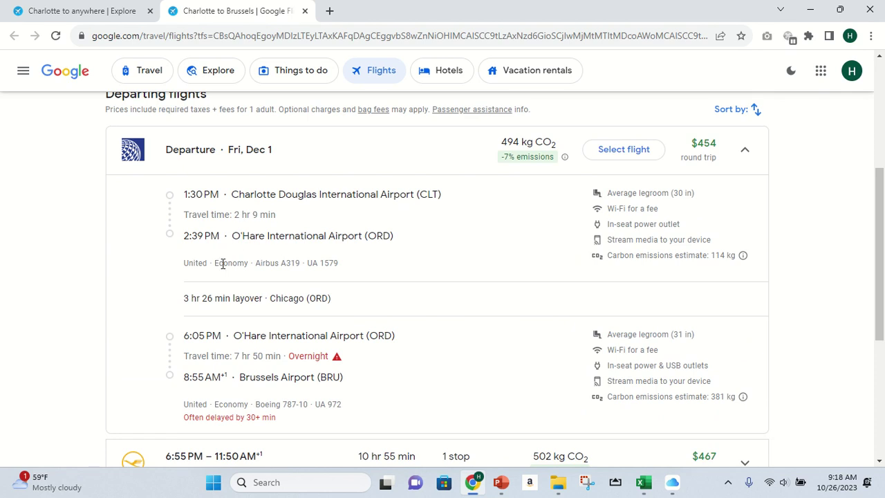
scroll(302, 299, "down", 1)
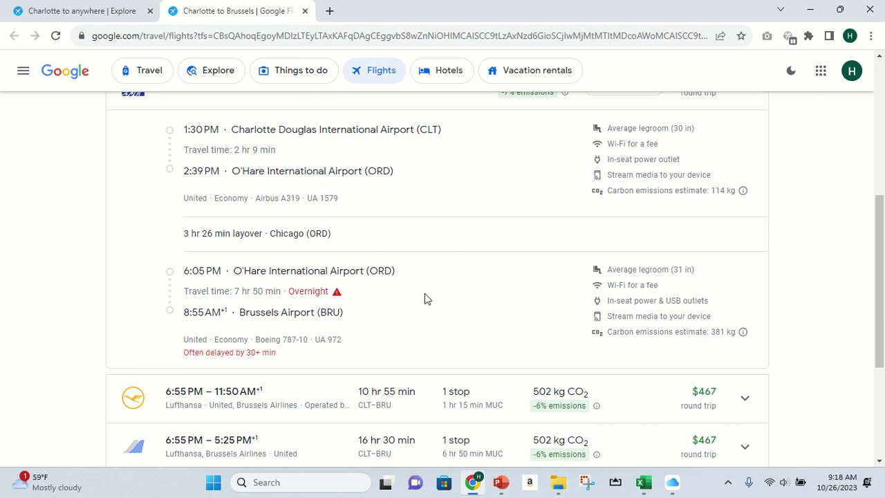
scroll(424, 297, "up", 1)
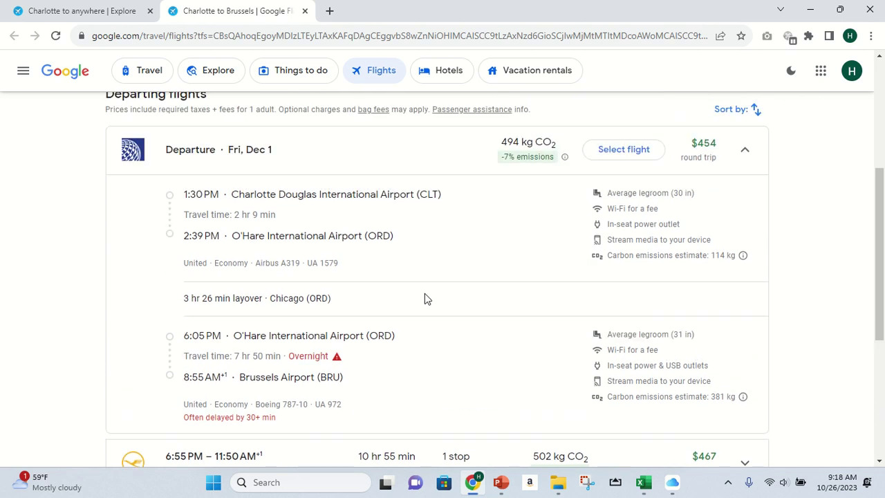
Select the $454 United departure and expand the 11:55 AM Dec 7 United return.
left_click(604, 153)
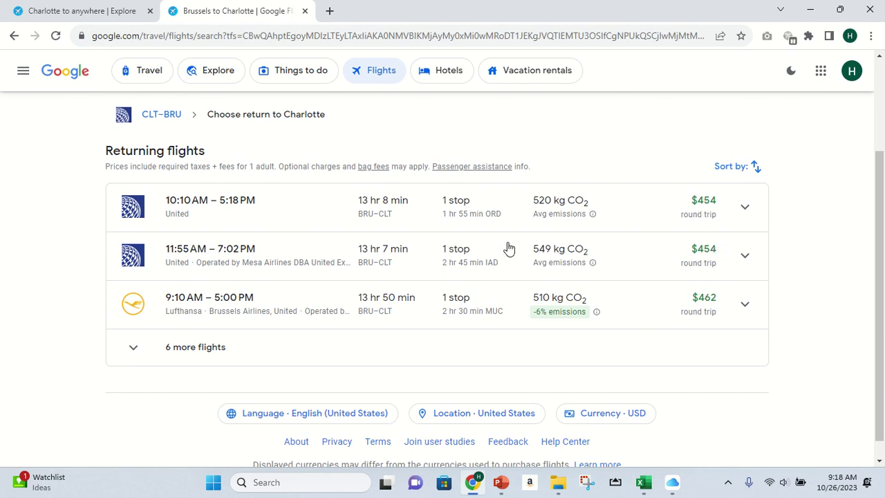
left_click(743, 255)
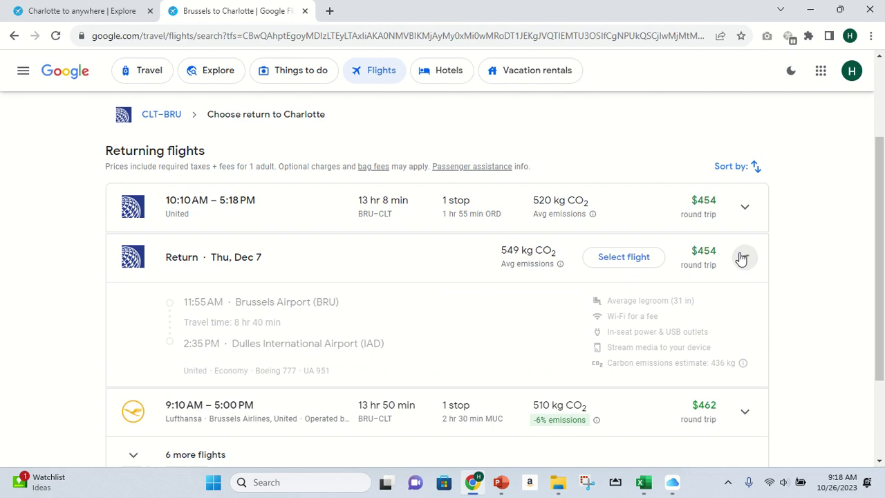
scroll(505, 297, "down", 1)
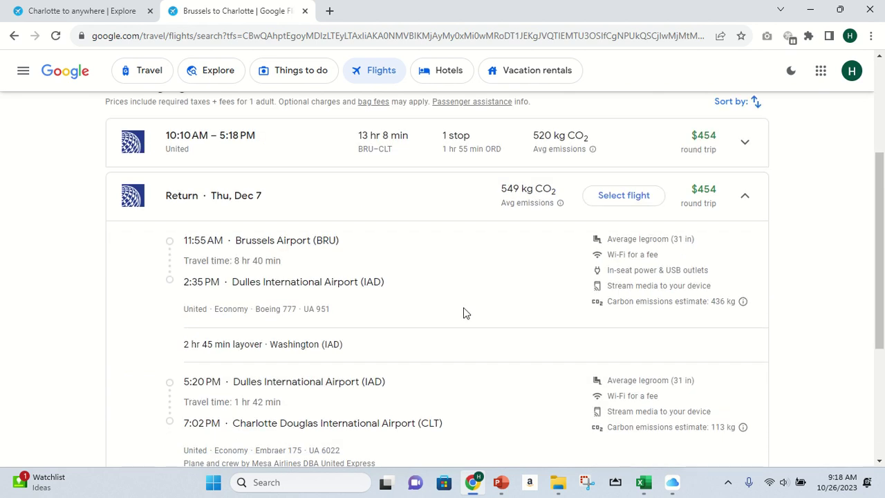
scroll(465, 313, "down", 1)
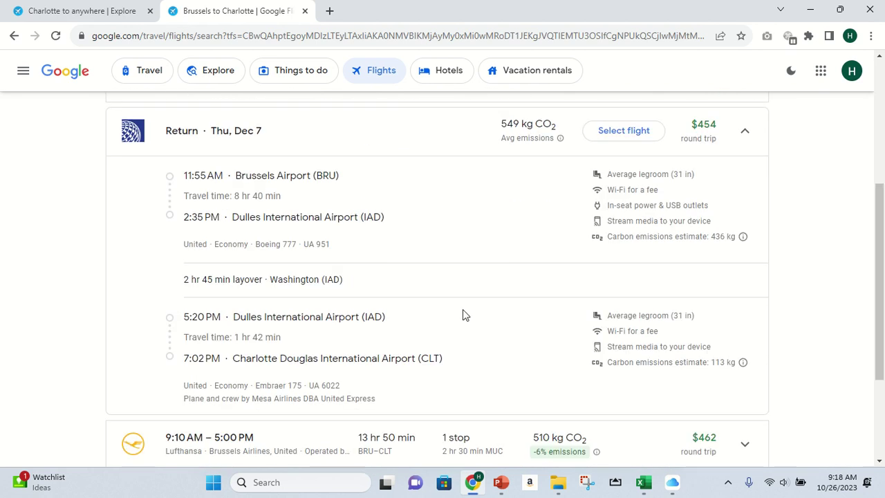
Select the 11:55 AM United return flight and review the $454 fare options.
left_click(626, 132)
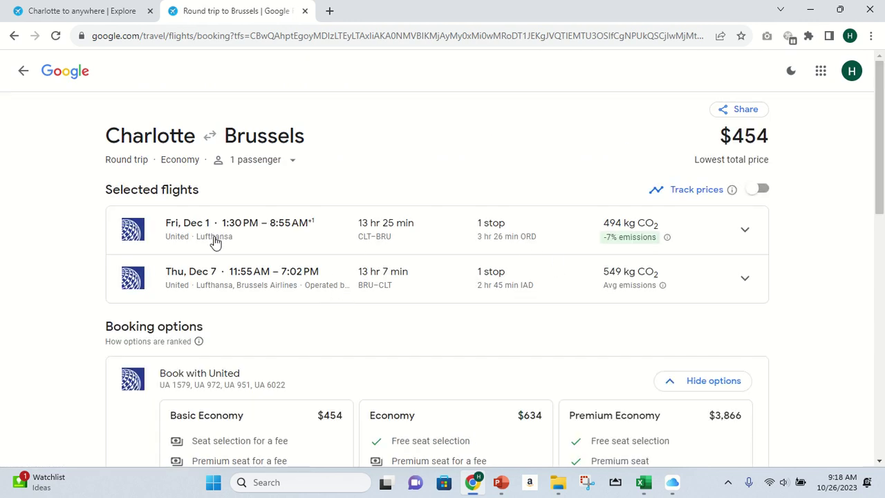
scroll(304, 224, "down", 3)
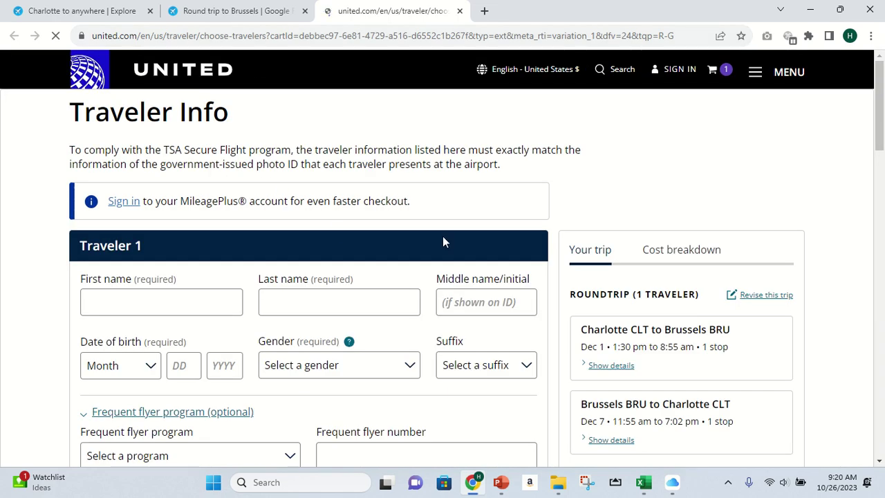
Check the $633.20 total on United's Traveler Info page, then go back to Google Flights booking options.
scroll(704, 365, "down", 2)
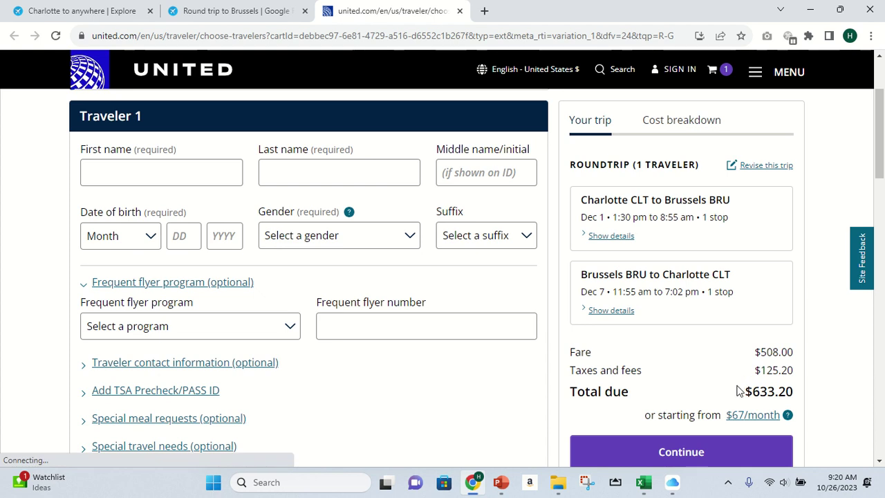
left_click(262, 10)
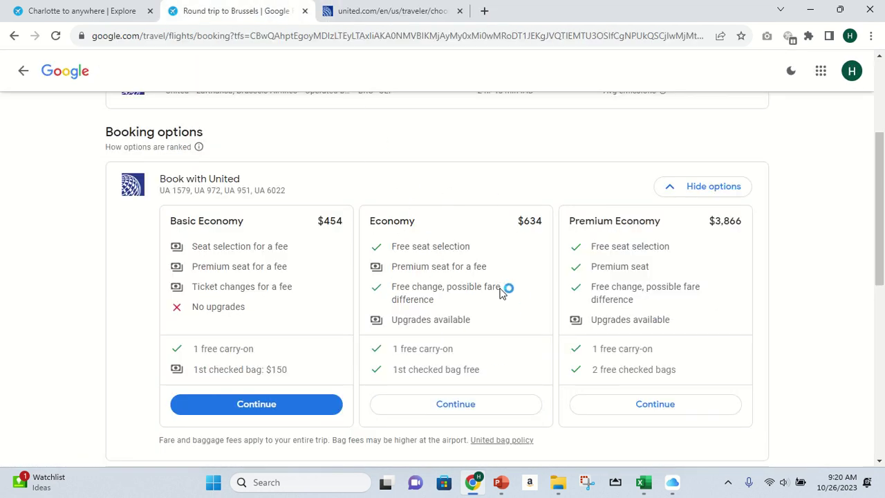
Open Geneva on the Charlotte Explore map to see Dec 7–13 round trips from $447.
left_click(96, 19)
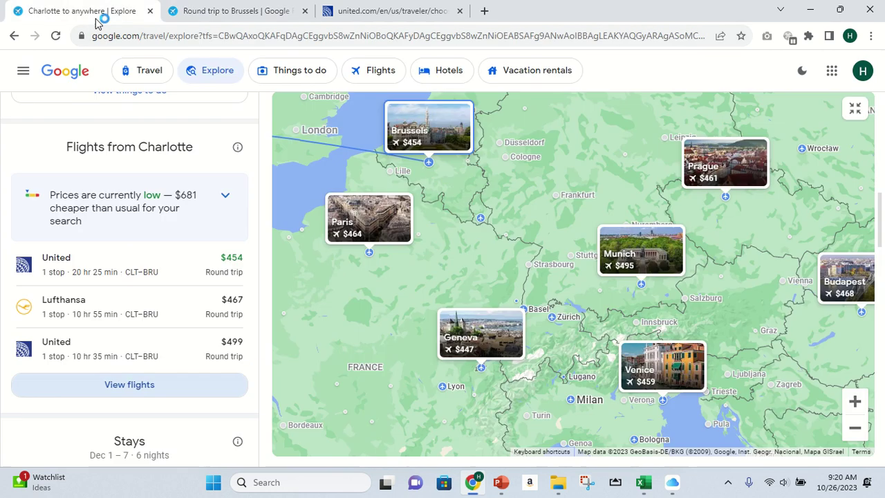
scroll(159, 209, "up", 5)
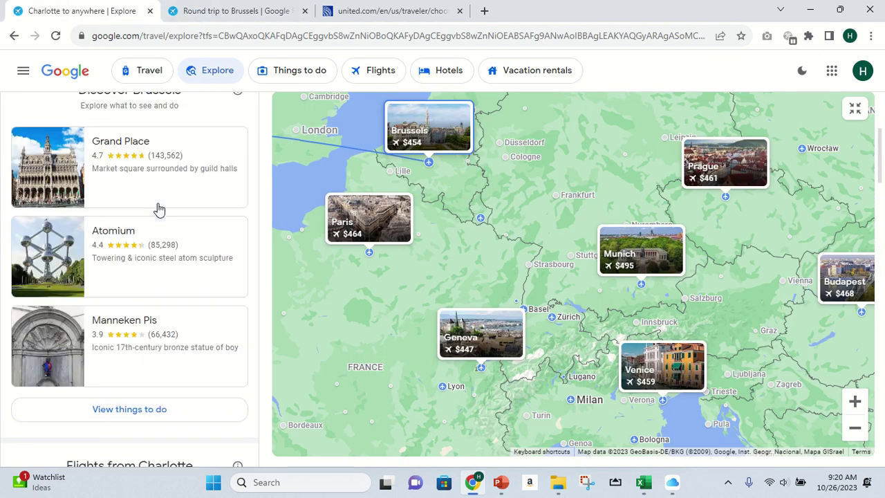
scroll(162, 210, "up", 2)
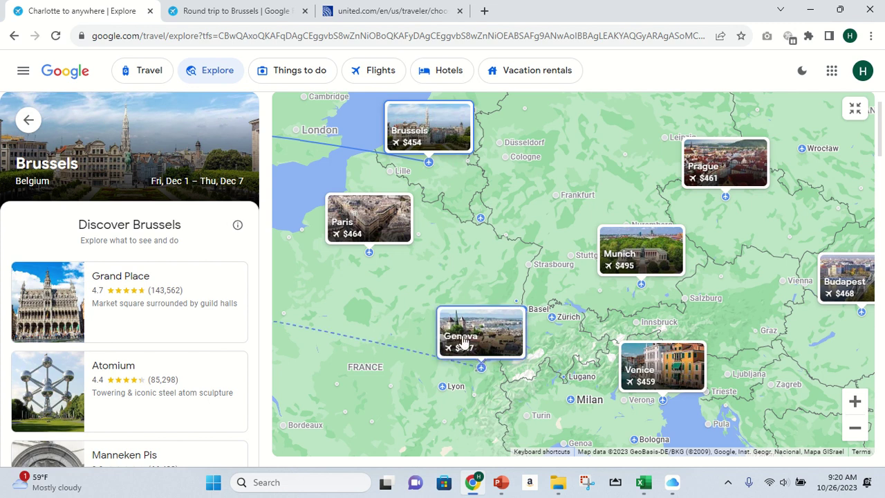
left_click(464, 342)
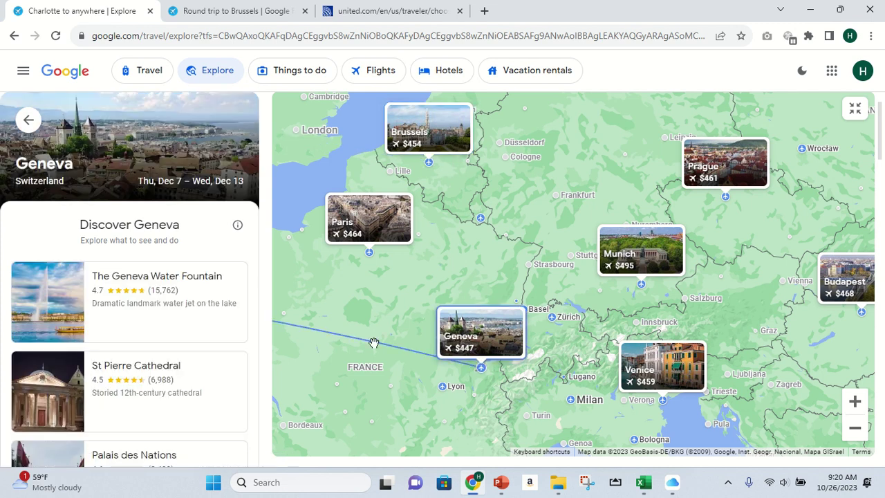
scroll(192, 340, "down", 4)
scroll(189, 349, "down", 2)
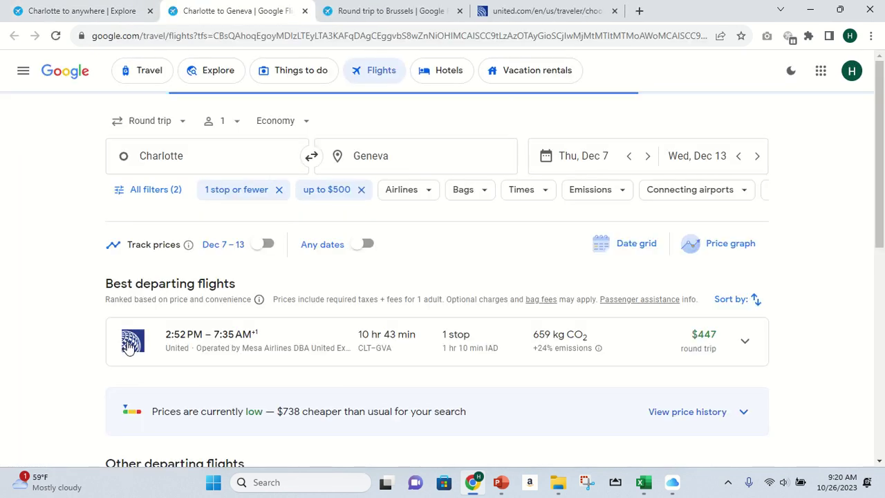
Change the Charlotte–Geneva search from round trip to Multi-city.
scroll(146, 336, "down", 1)
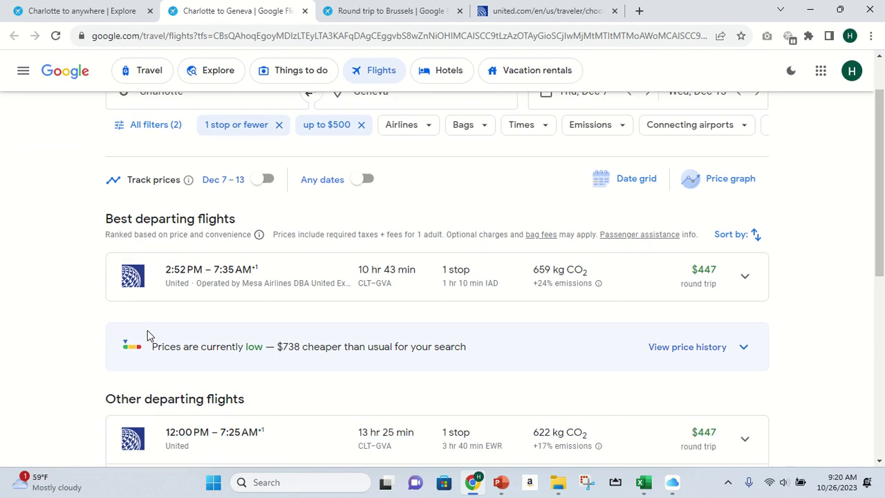
scroll(147, 325, "down", 1)
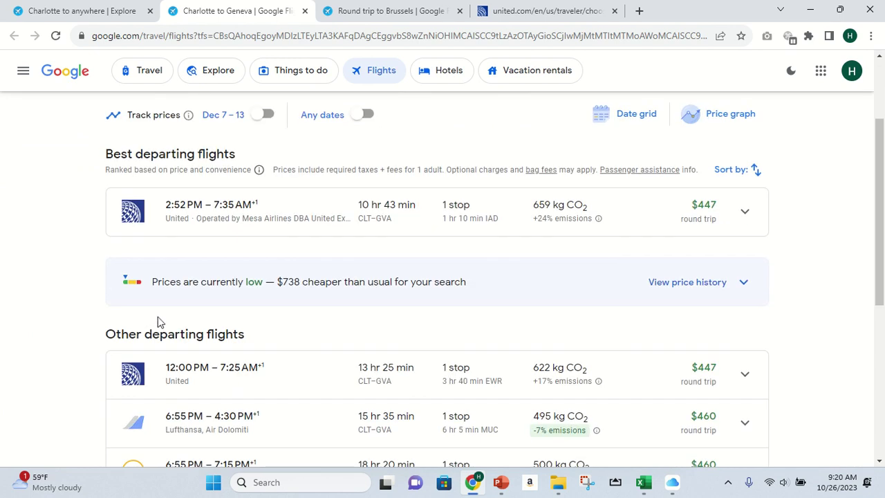
scroll(157, 322, "up", 1)
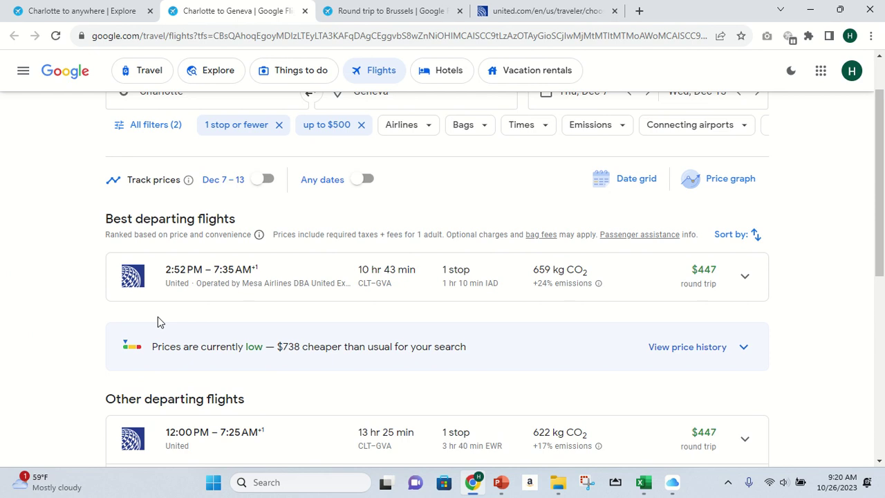
scroll(157, 322, "up", 1)
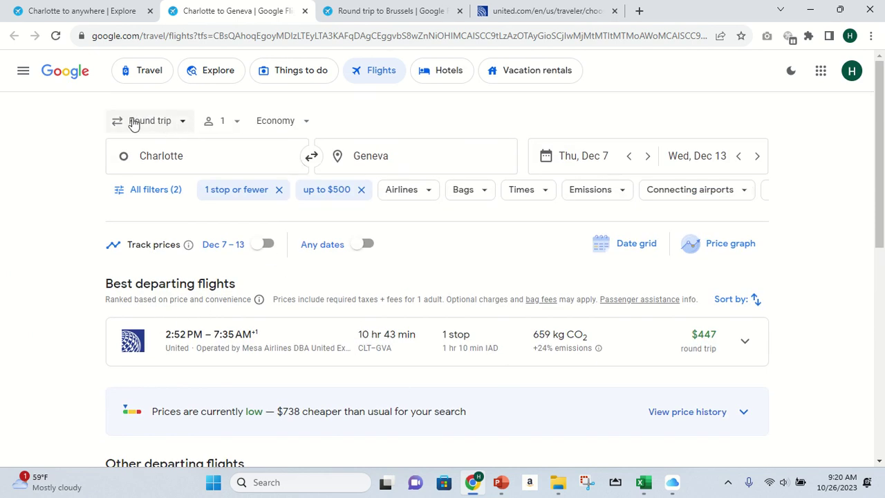
left_click(162, 124)
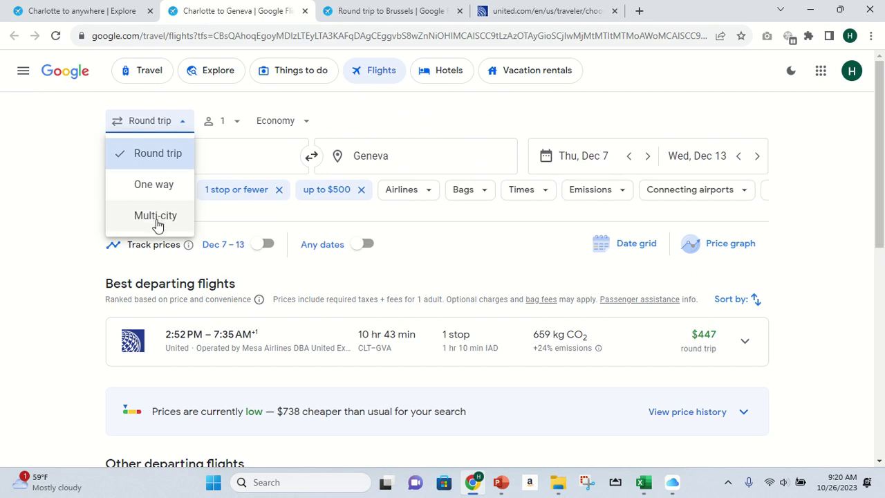
left_click(156, 216)
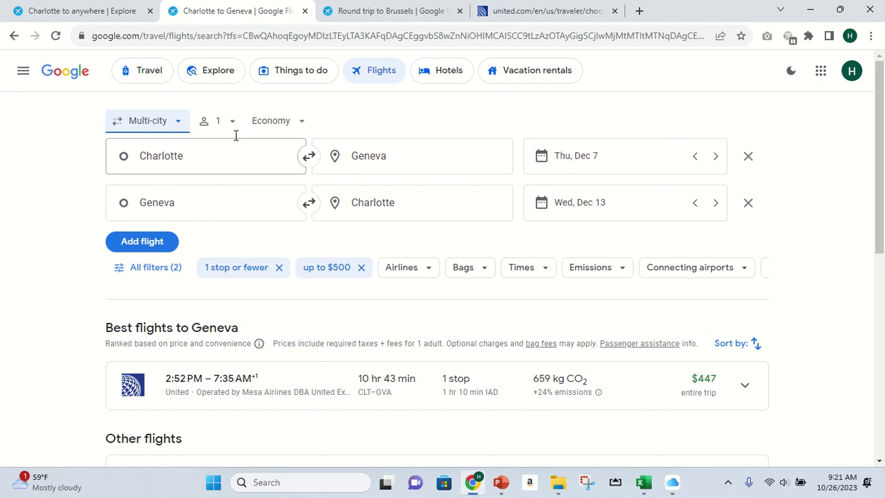
Glance at the Explore map and Brussels booking tabs, then return to the Geneva multi-city search.
left_click(126, 10)
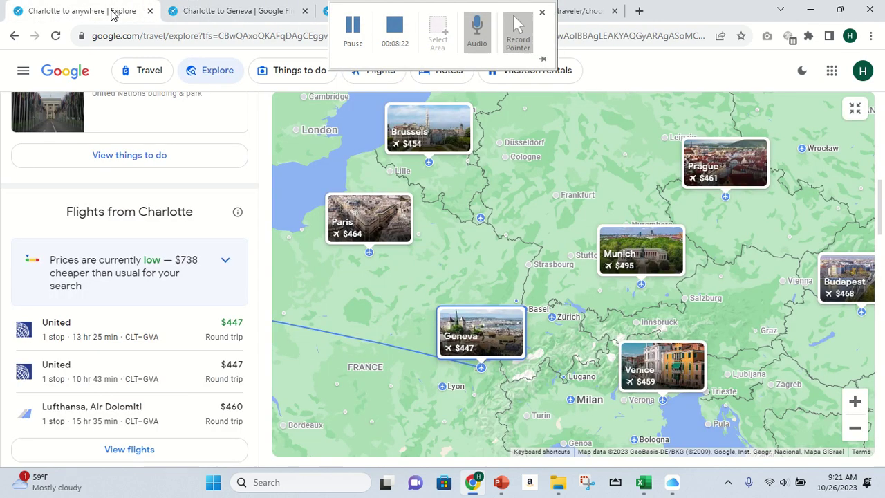
mouse_move(378, 14)
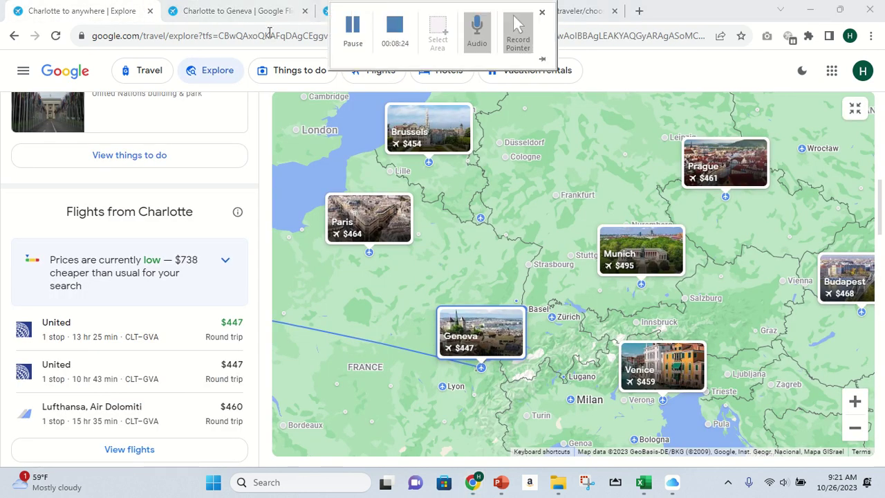
left_click(373, 19)
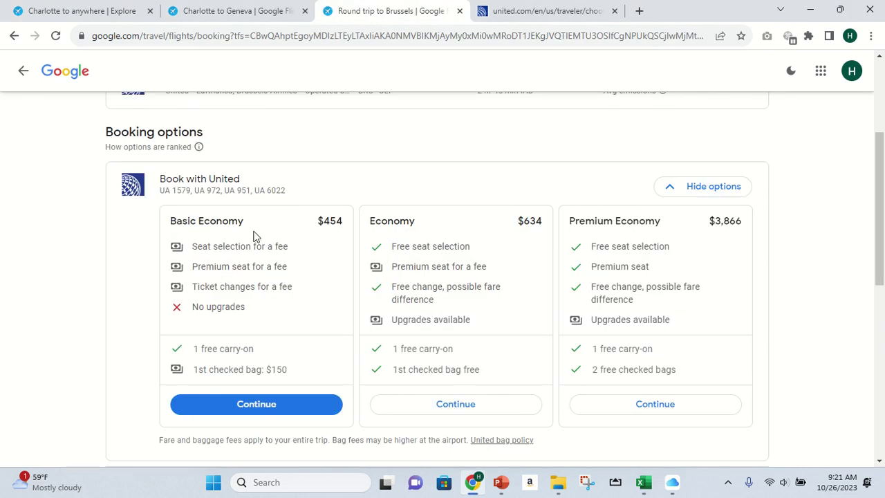
scroll(253, 235, "up", 5)
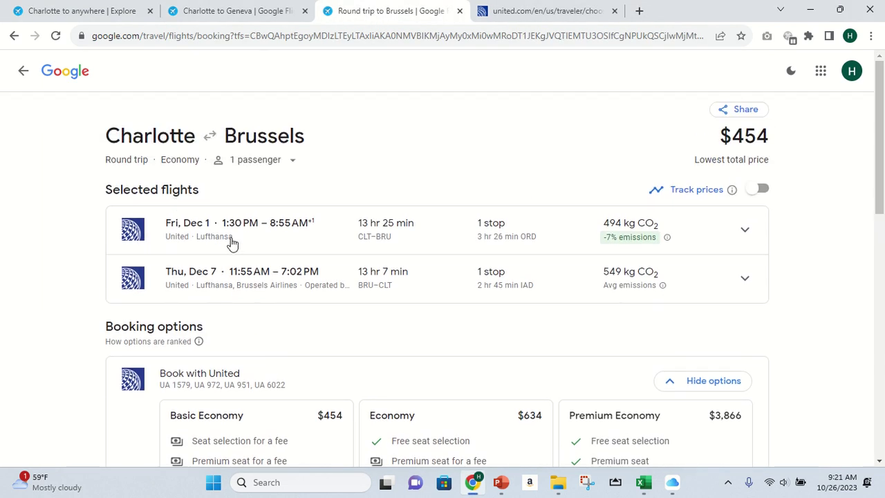
left_click(235, 19)
scroll(355, 247, "down", 1)
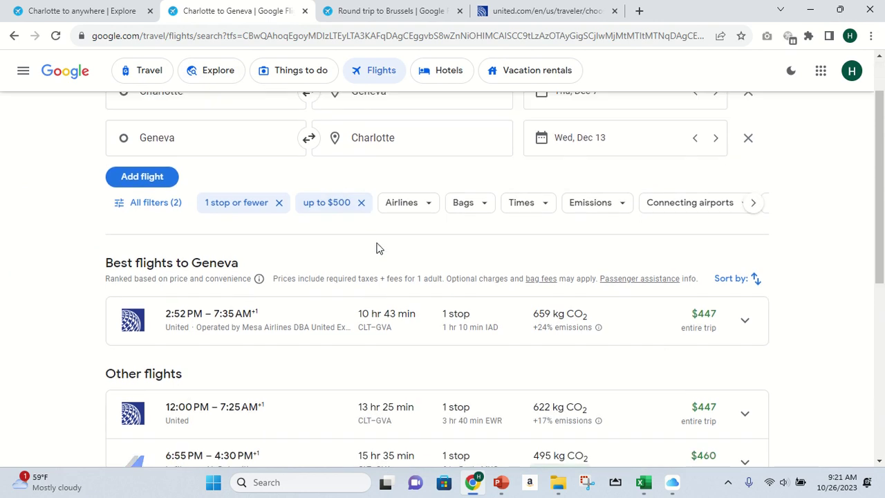
scroll(467, 230, "up", 1)
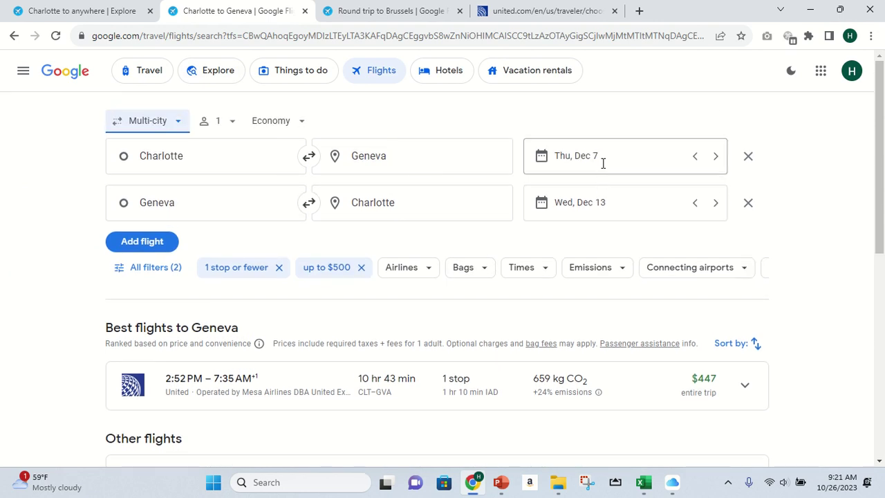
Make the first leg Charlotte to Brussels Airport departing Dec 1.
left_click(431, 165)
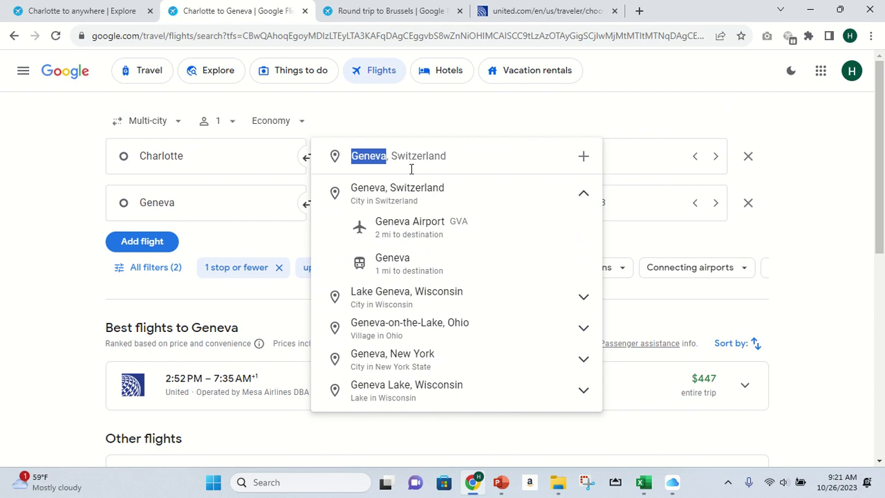
type("brussels Airport")
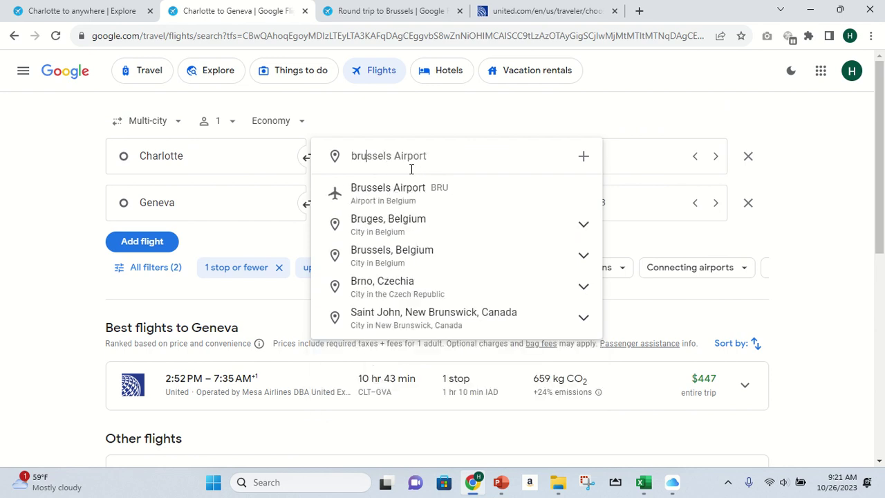
left_click(414, 192)
left_click(592, 157)
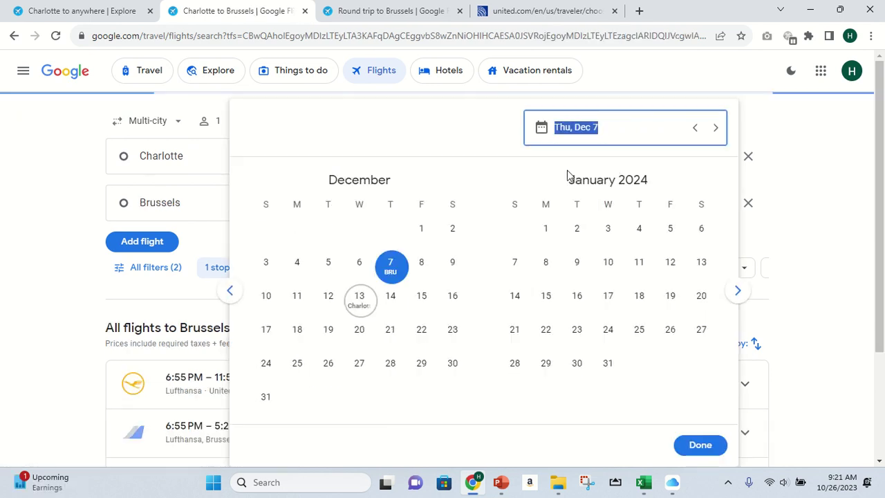
left_click(422, 227)
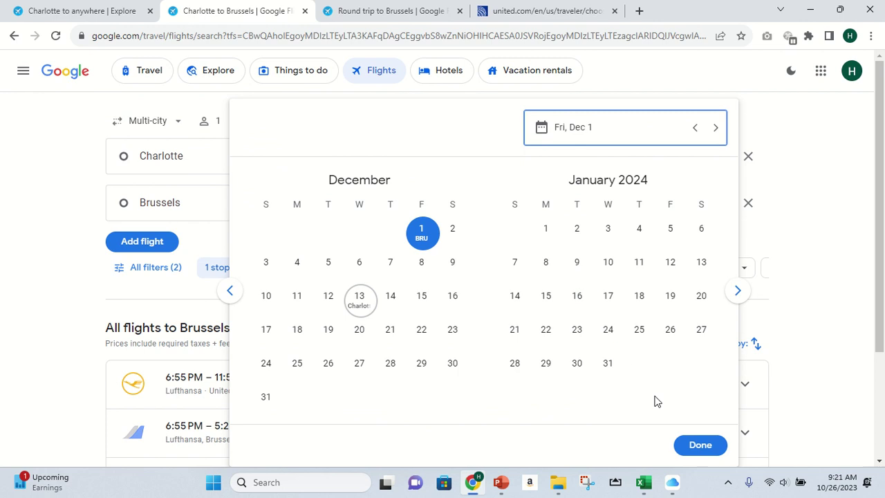
left_click(699, 445)
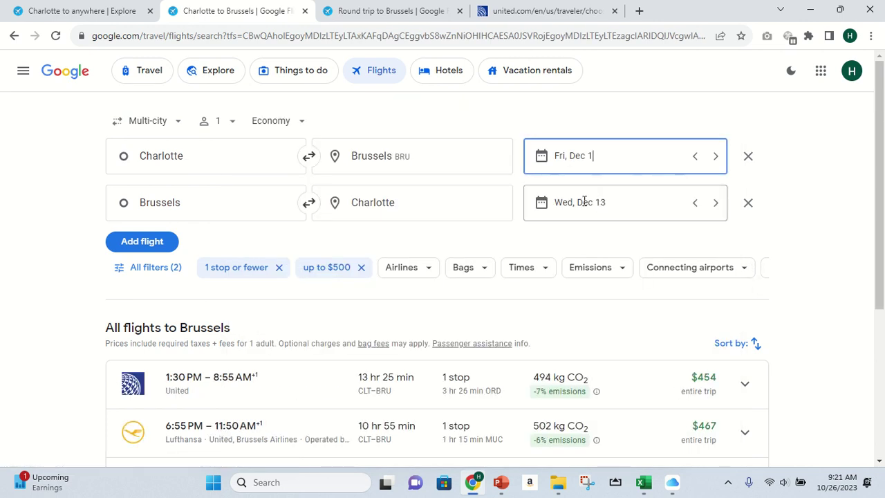
Set the second leg's origin to Geneva Airport (GVA).
left_click(234, 200)
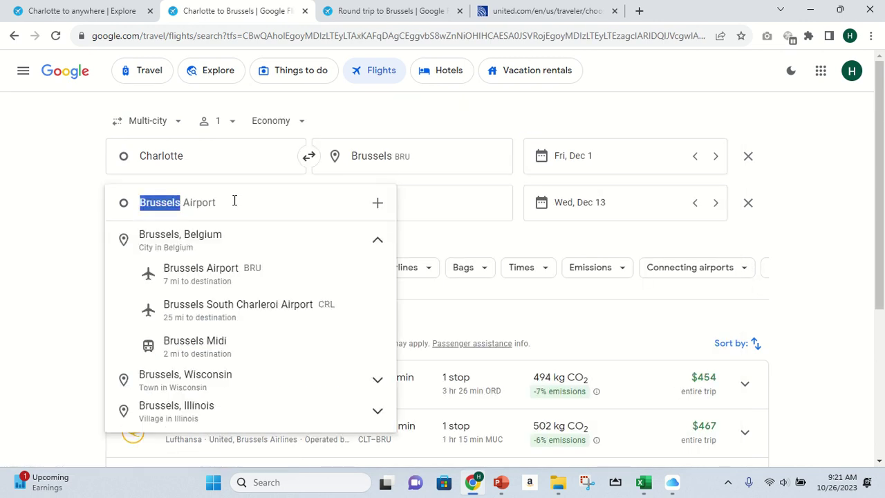
type("geneva, Switzerland")
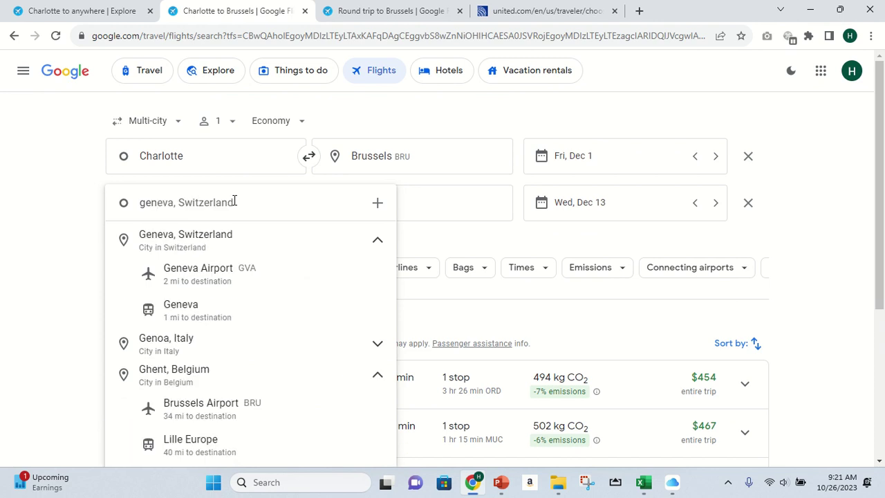
left_click(221, 275)
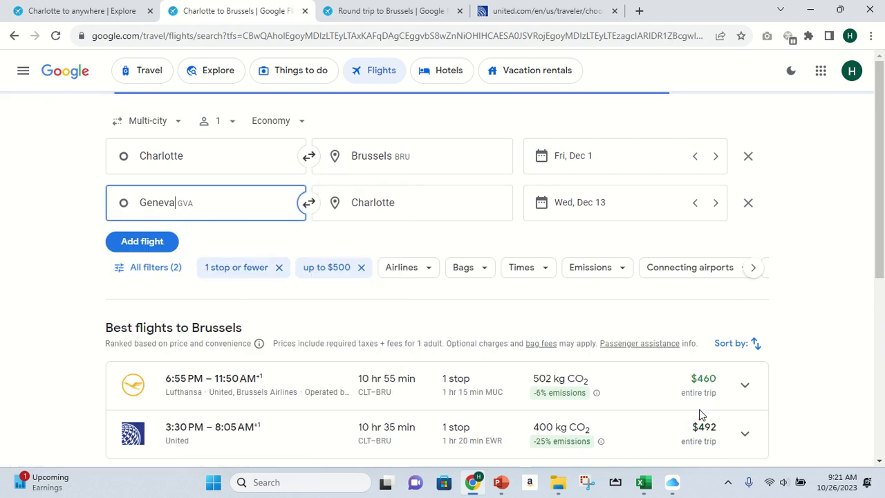
Browse the Charlotte–Brussels outbound results and the Geneva–Charlotte return options.
scroll(837, 384, "down", 1)
scroll(838, 384, "down", 1)
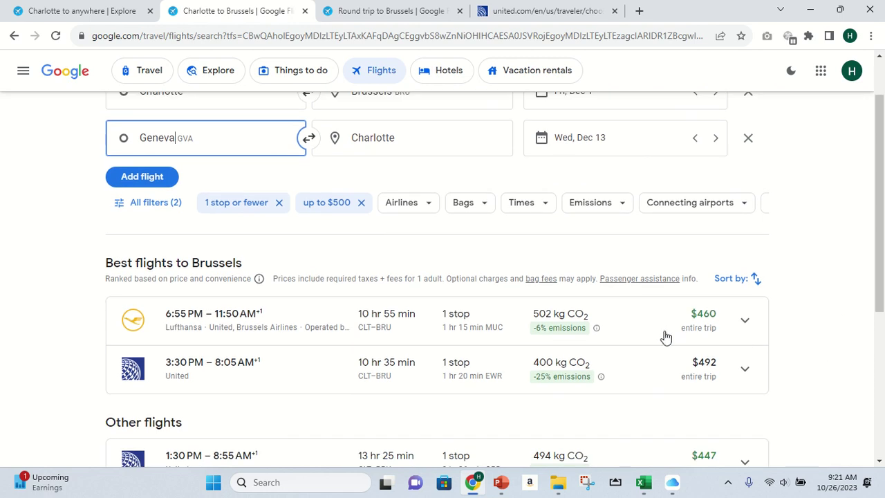
scroll(715, 358, "down", 1)
scroll(697, 400, "down", 1)
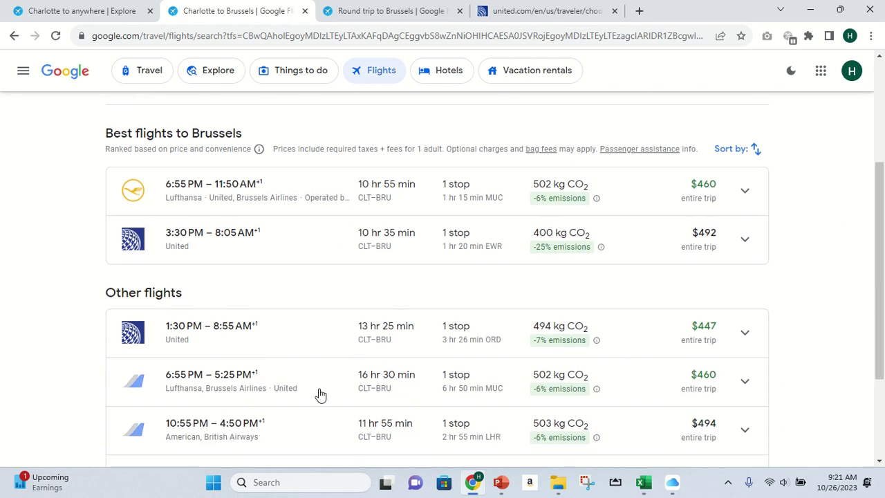
scroll(345, 358, "up", 3)
scroll(413, 379, "down", 3)
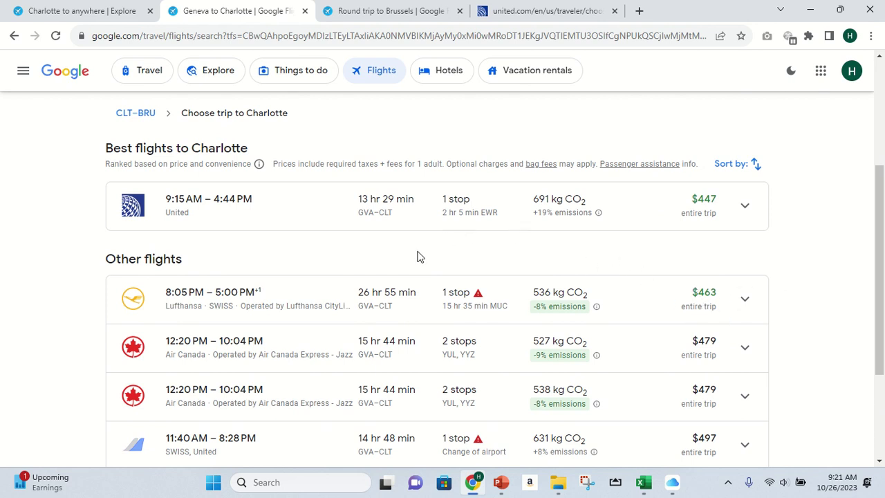
scroll(376, 287, "down", 1)
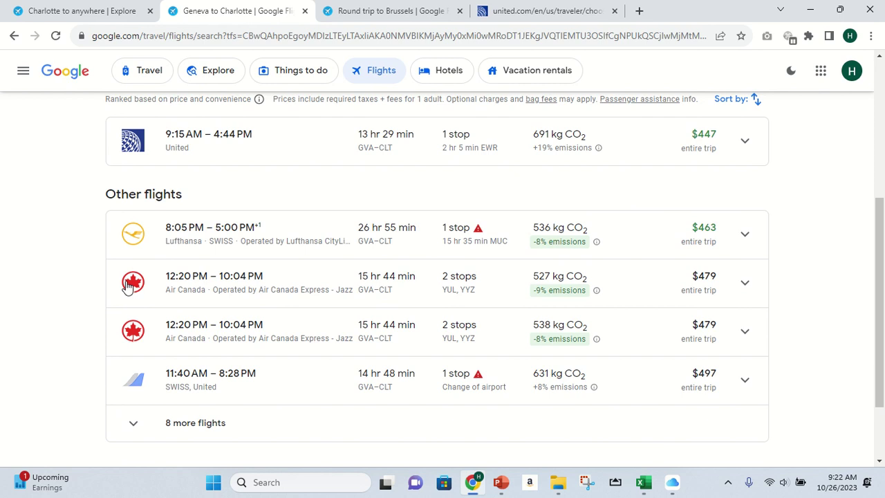
Choose the 8:05 PM Lufthansa Dec 13 return and review its layover details, $463 total.
left_click(476, 232)
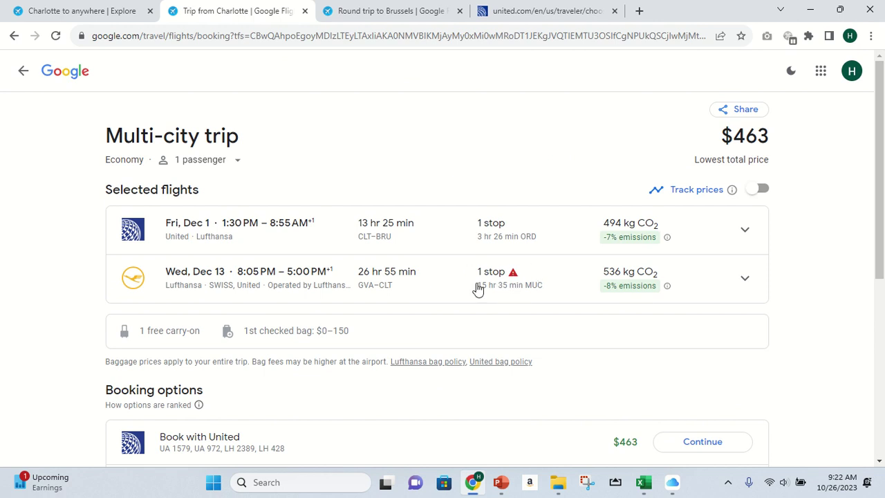
mouse_move(497, 282)
mouse_move(539, 294)
left_click(745, 278)
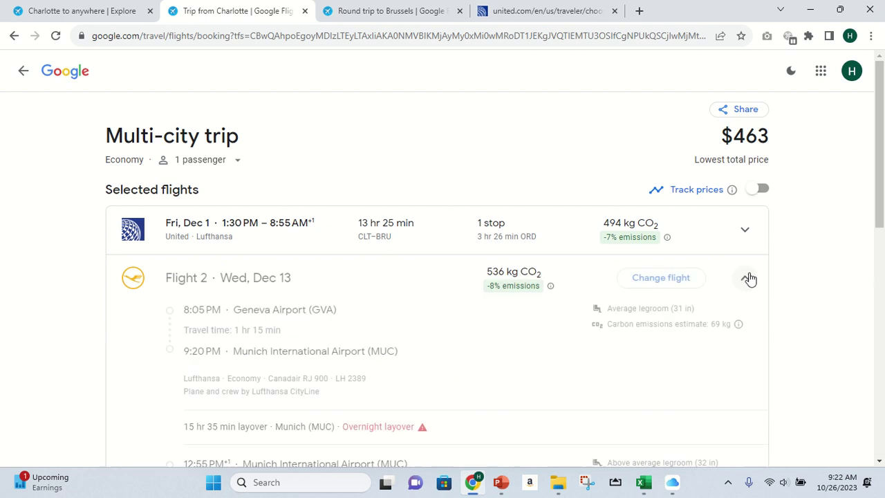
scroll(739, 287, "down", 3)
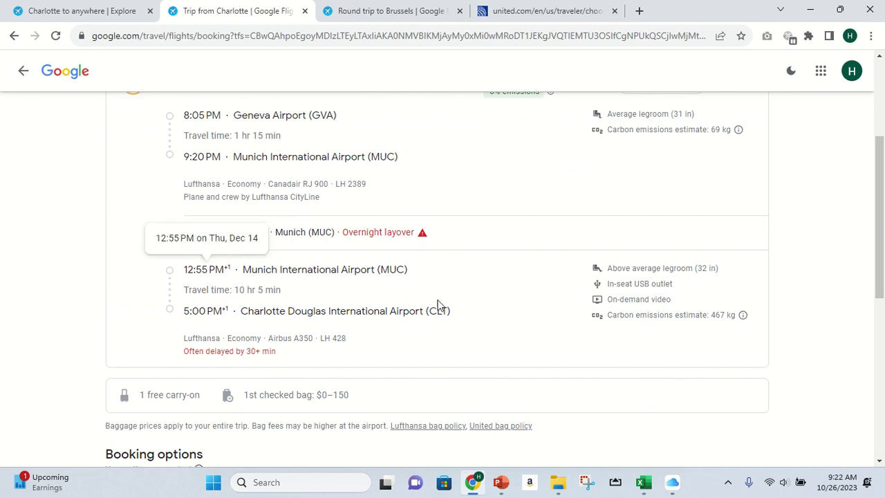
scroll(480, 305, "up", 3)
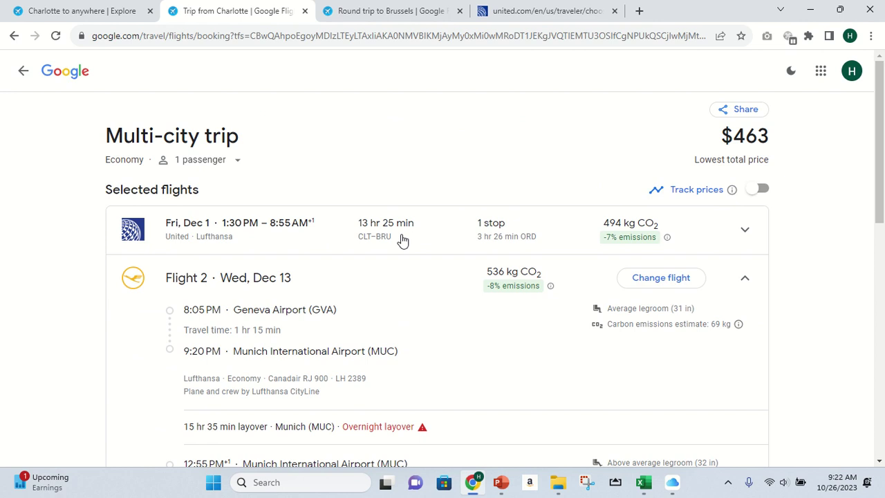
left_click(746, 277)
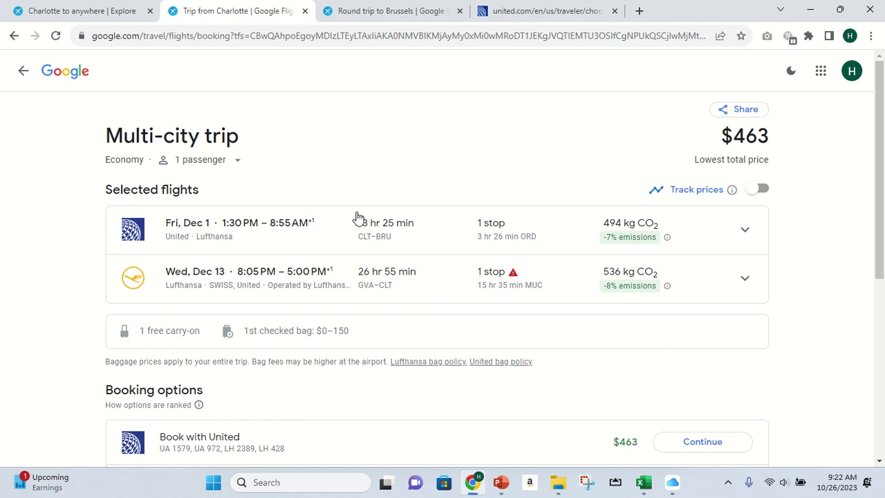
scroll(357, 218, "down", 2)
scroll(357, 220, "up", 3)
Pan the Charlotte Explore map west to reveal Amsterdam $473, Berlin $494 and Poznan $444.
left_click(112, 15)
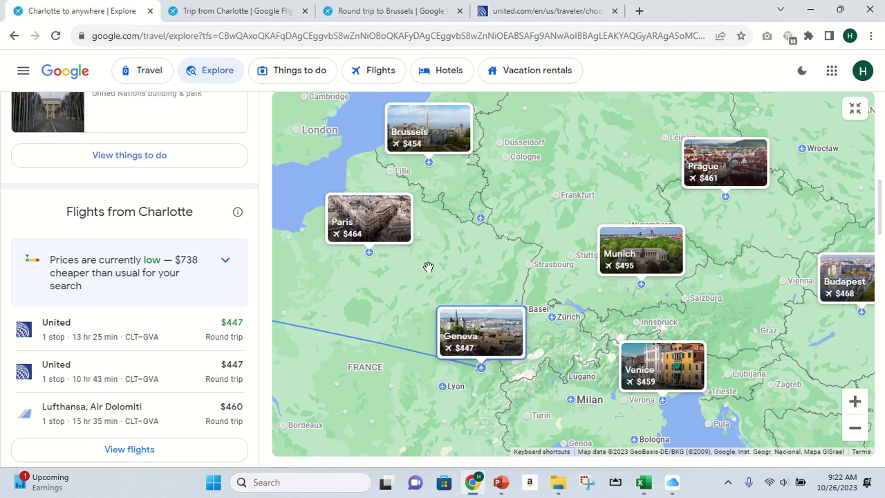
scroll(426, 267, "up", 2)
scroll(358, 322, "down", 2)
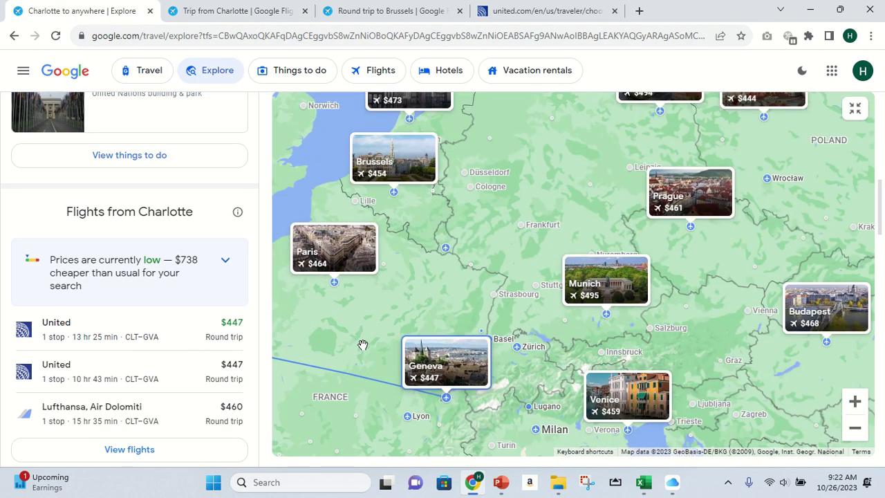
left_click_drag(364, 345, 482, 391)
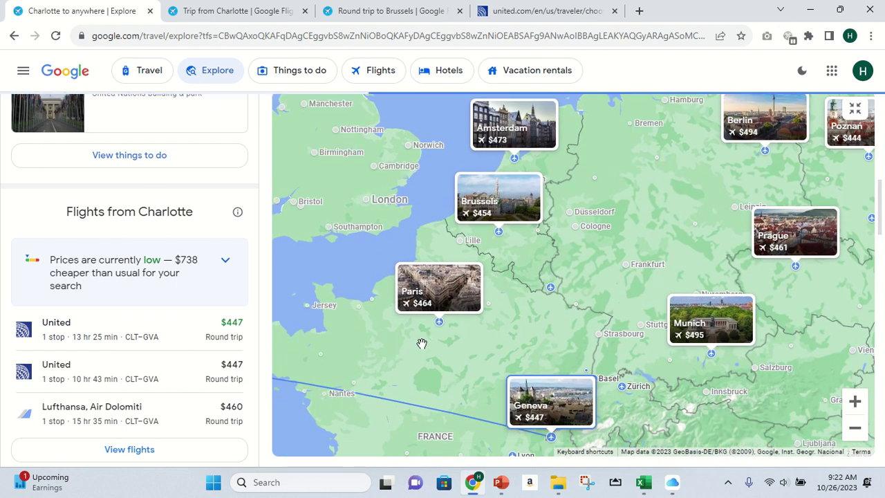